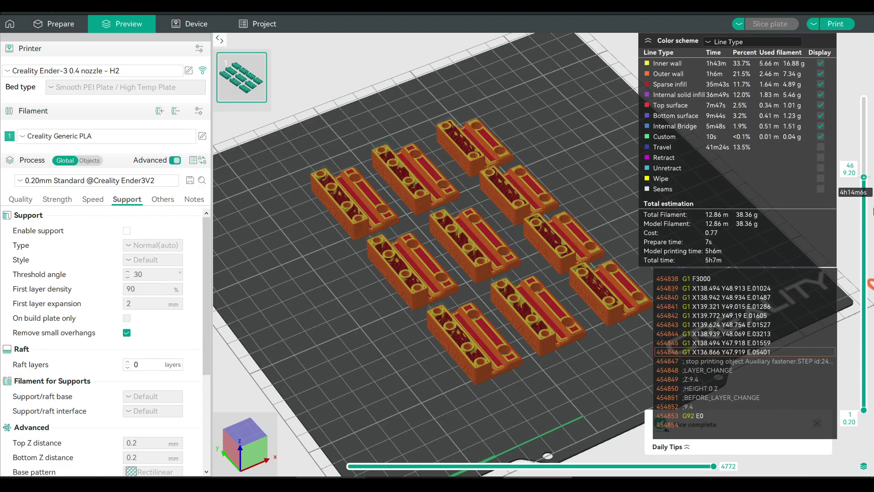
- Raise the preview's upper layer limit from layer 11 to layer 49
drag(873, 350, 866, 57)
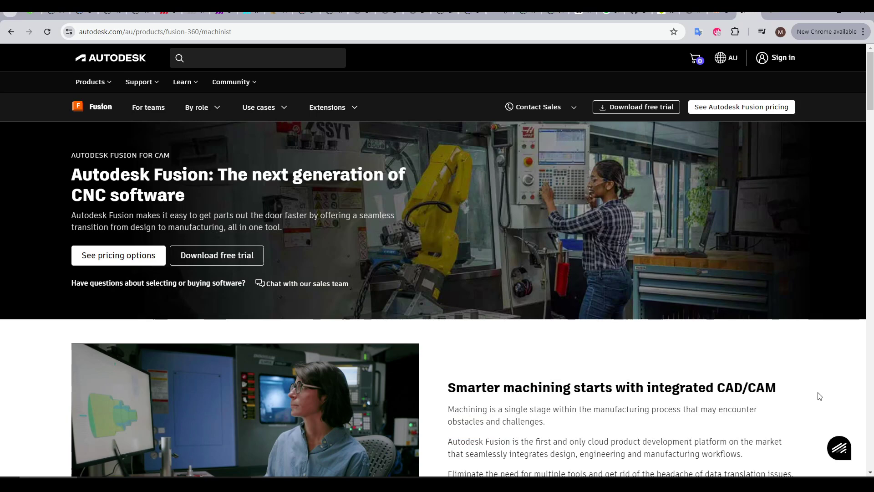
- Cycle through the MeshCAM, DeskProto and Kiri:Moto docs tabs to reach the Kiri:Moto FAQ
key(ctrl+shift+Tab)
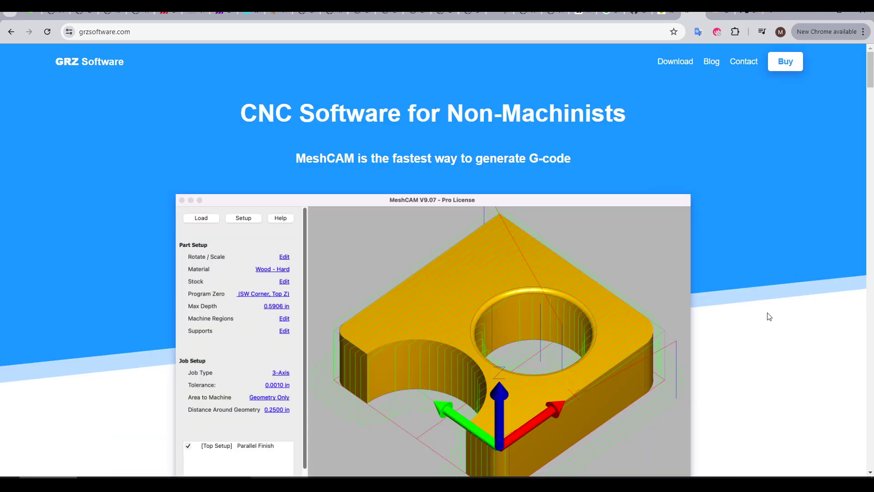
key(ctrl+Tab)
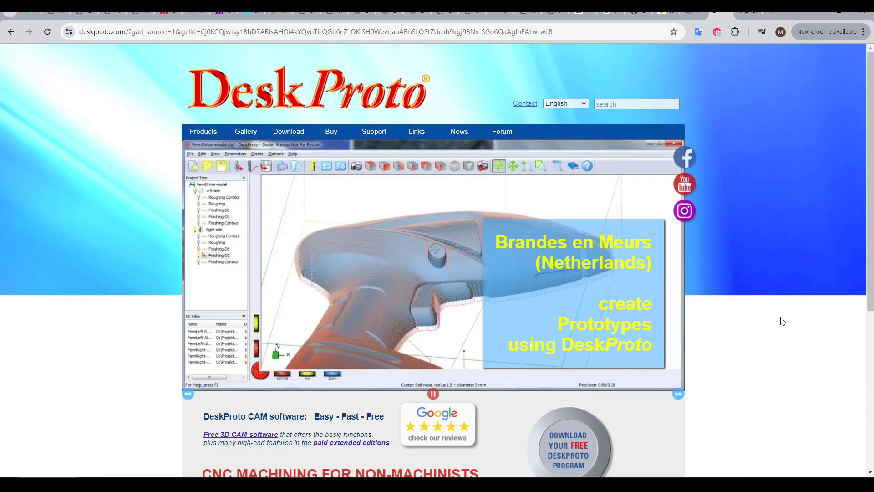
key(ctrl+Tab)
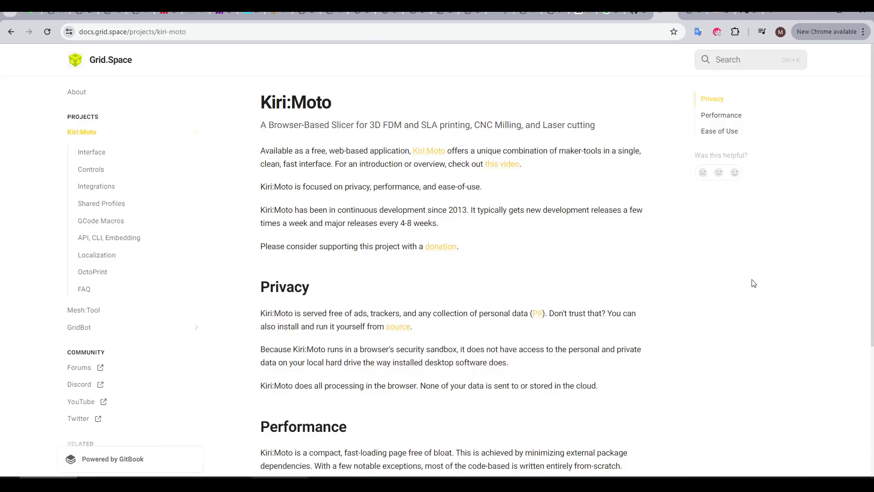
key(ctrl+Tab)
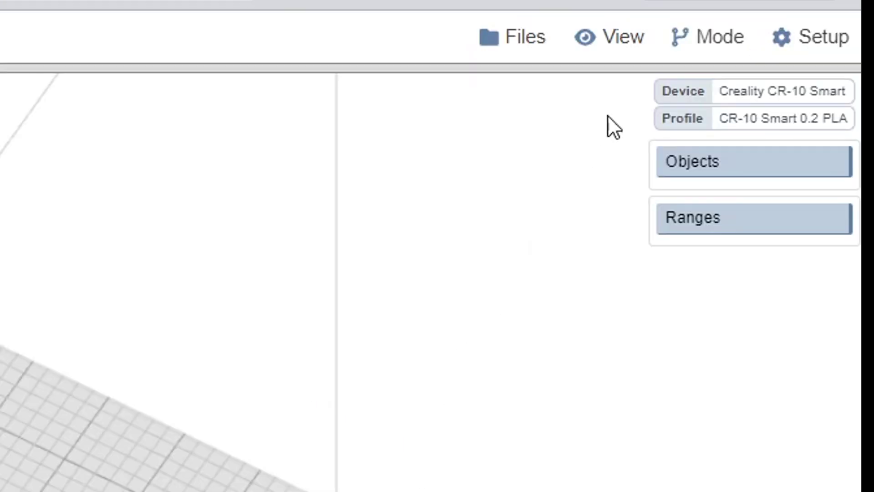
- Switch Kiri:Moto to CNC mode, loading My Makera Carvera Air with Pocket and Outline operations
mouse_move(718, 35)
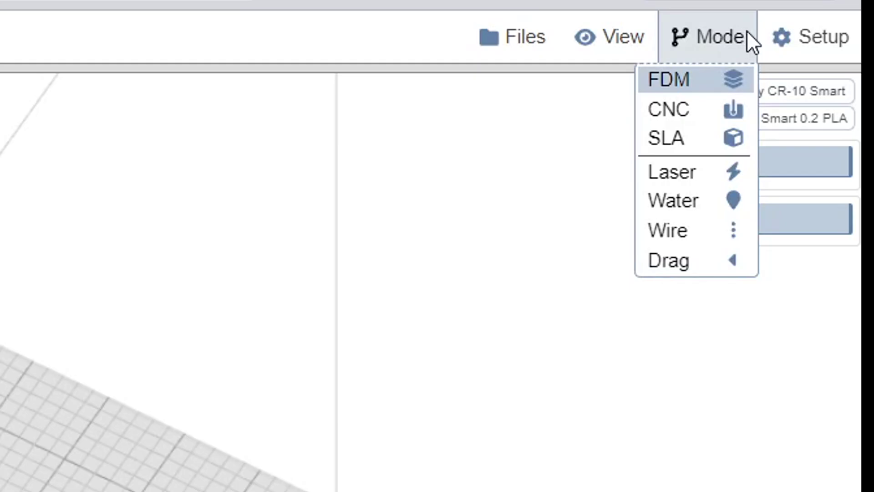
click(744, 114)
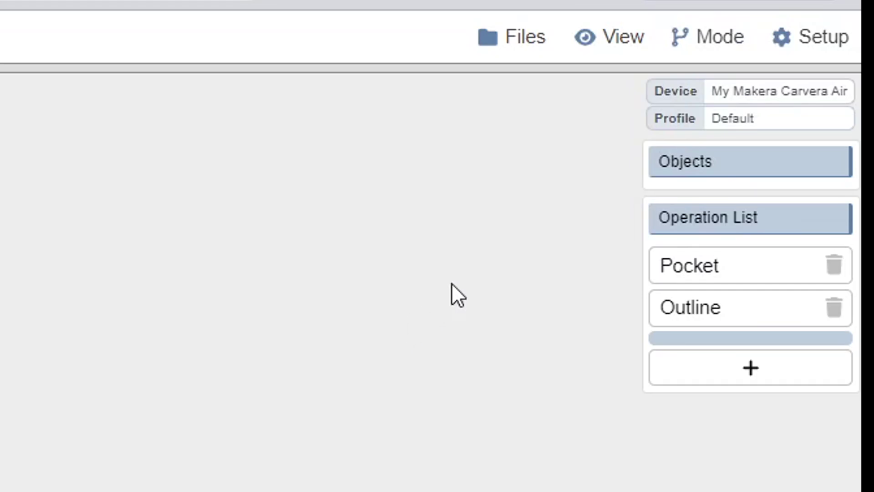
mouse_move(811, 40)
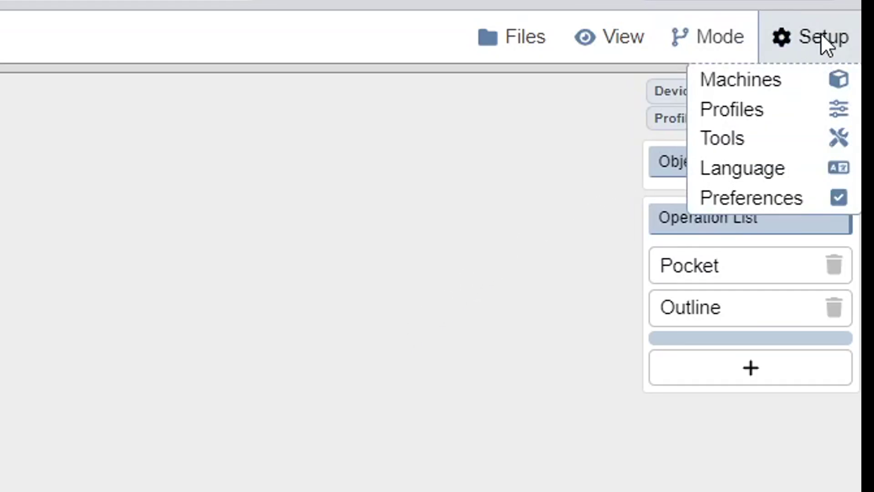
- Pick the stock Makera.Carvera machine and review its spindle speed and Dwell G-code macros
click(793, 83)
click(306, 35)
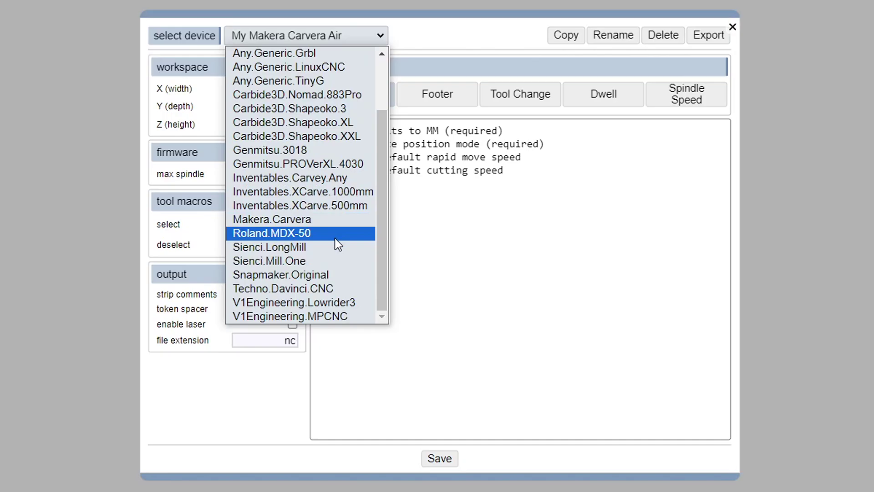
scroll(338, 245, up, 1)
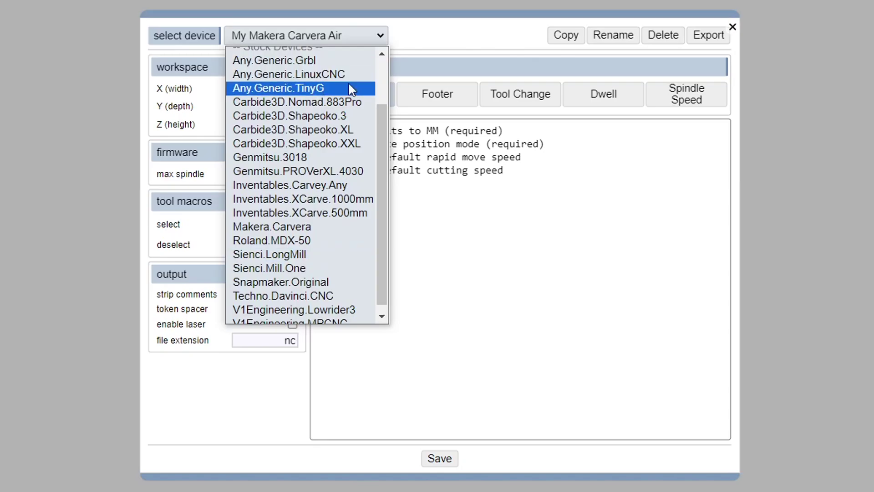
scroll(349, 82, down, 1)
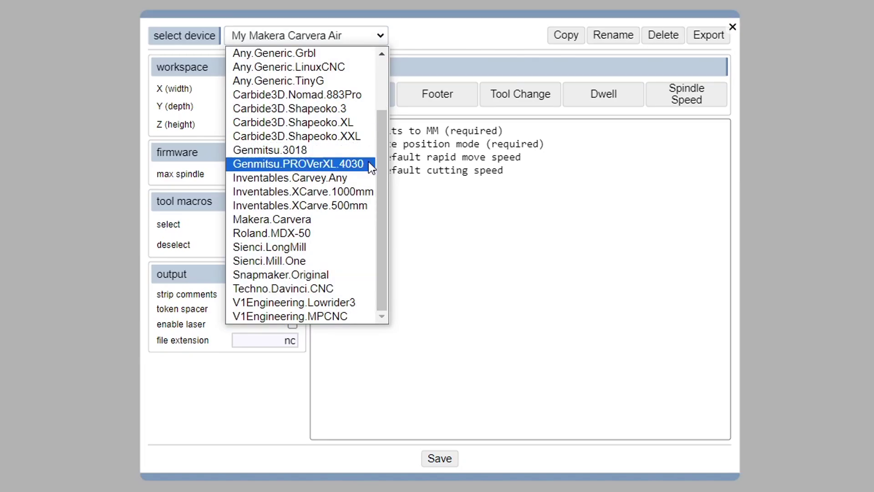
click(349, 220)
click(679, 103)
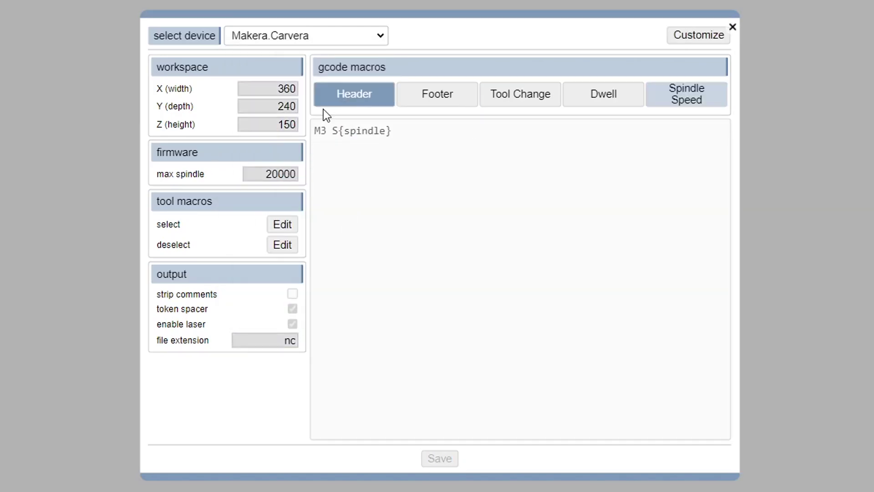
click(612, 98)
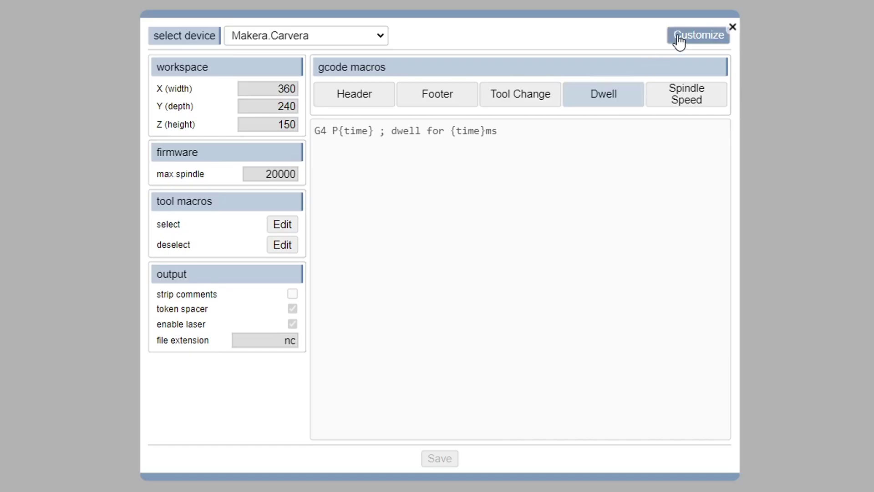
- Customize Makera.Carvera into an editable copy with a 300 × 200 × 130 workspace
click(678, 39)
drag(284, 88, 289, 125)
text(003)
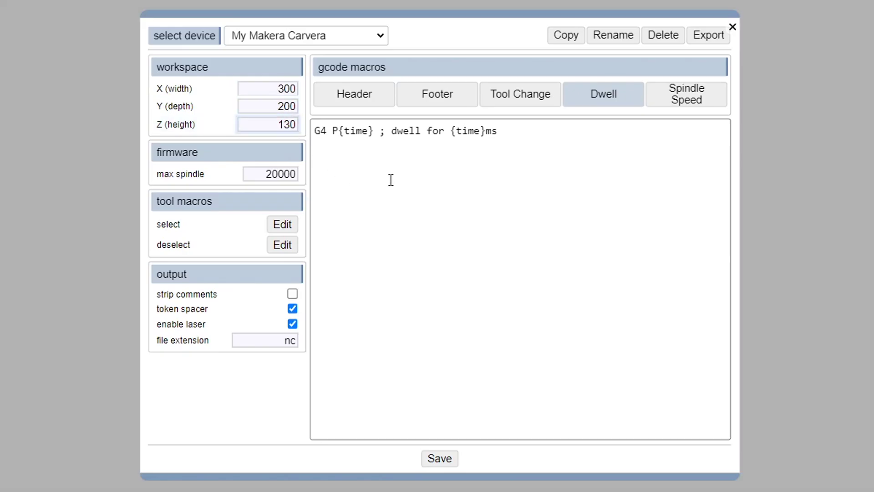
click(390, 179)
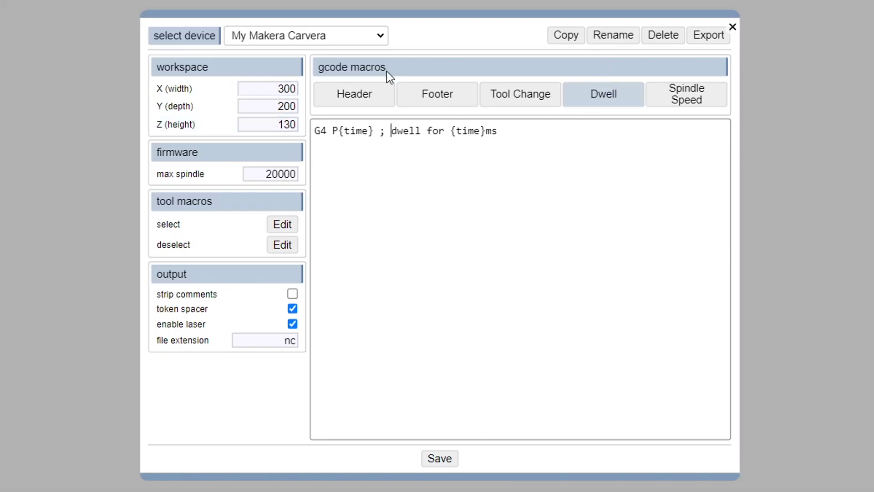
- Switch back to My Makera Carvera Air and inspect the M496.1 clearance line in its footer macro
click(280, 35)
click(280, 49)
click(437, 94)
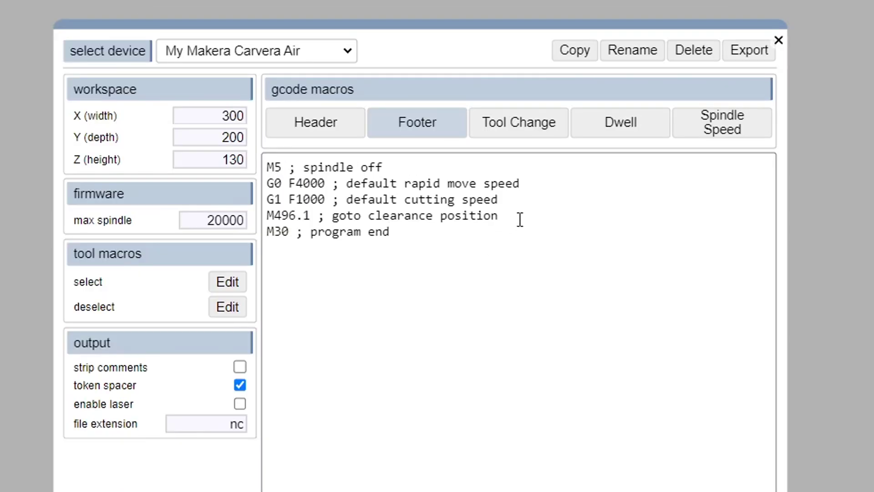
drag(521, 173, 343, 169)
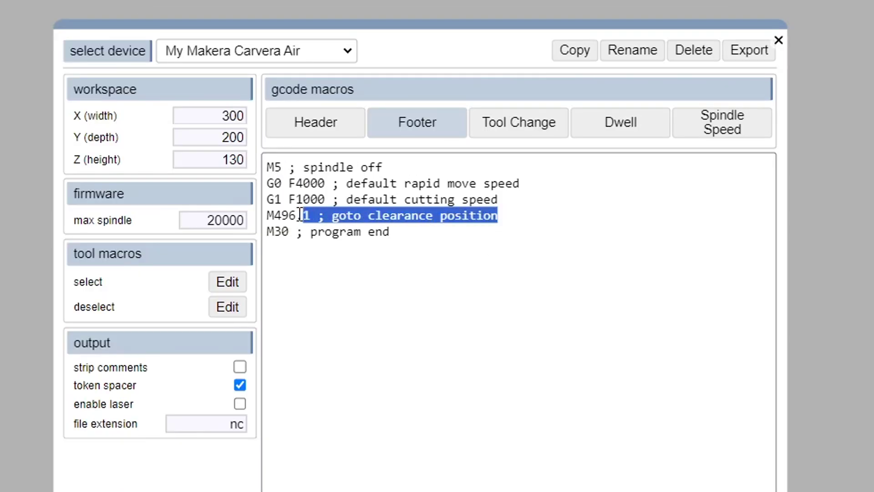
drag(300, 214, 268, 217)
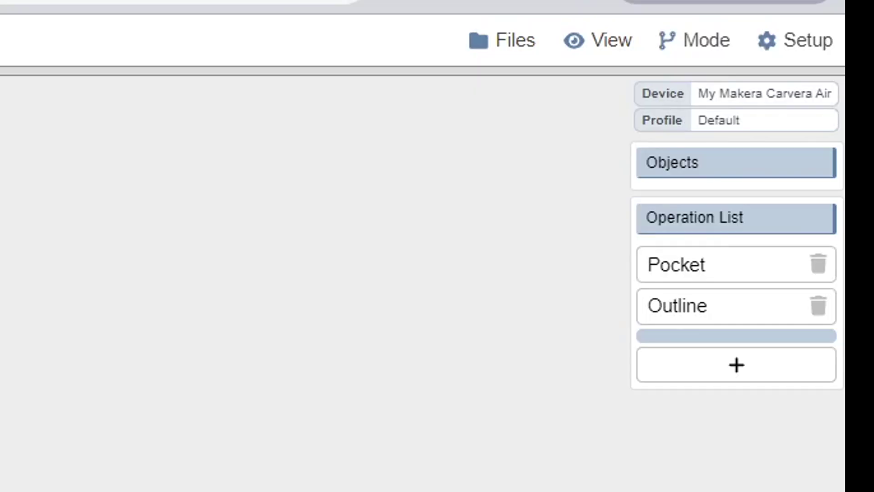
- Add a new tool to the cutting tool library named 'Corn 1.0mm'
click(802, 41)
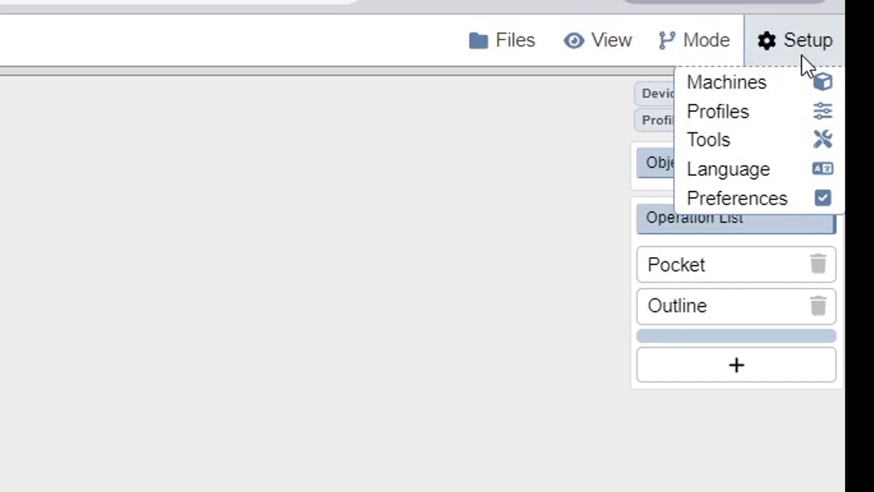
click(774, 145)
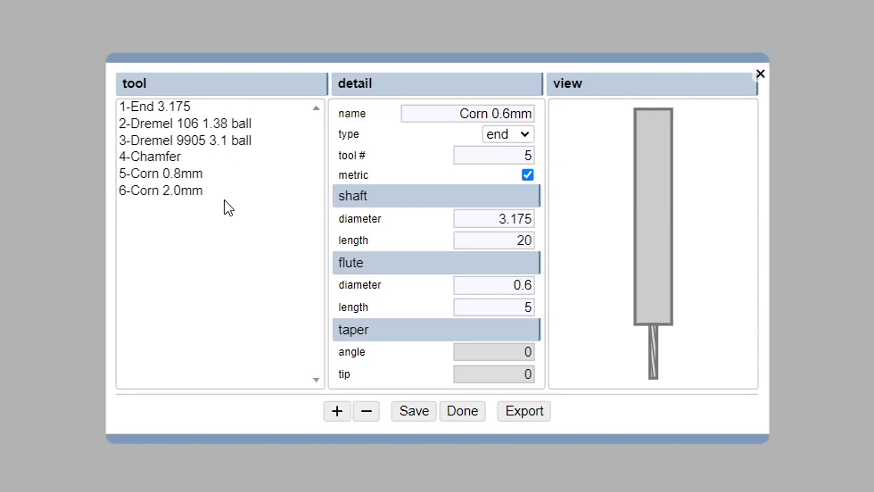
click(337, 412)
double_click(495, 113)
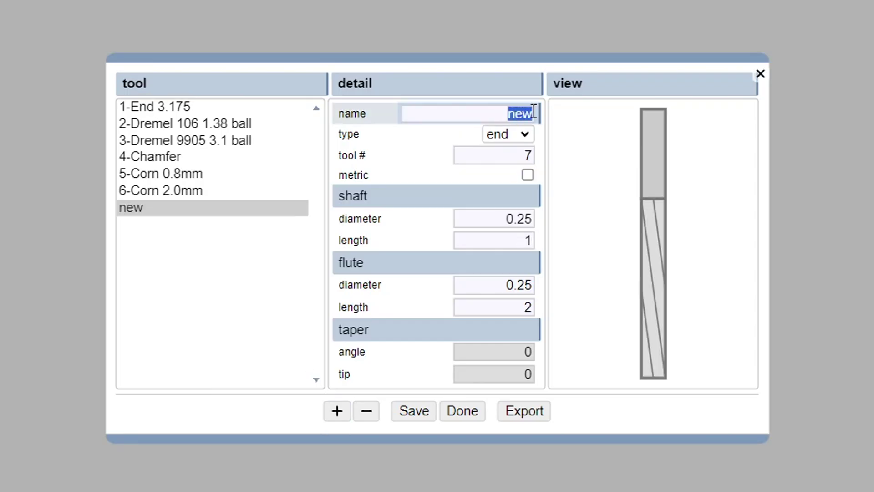
text(Corn 1.0)
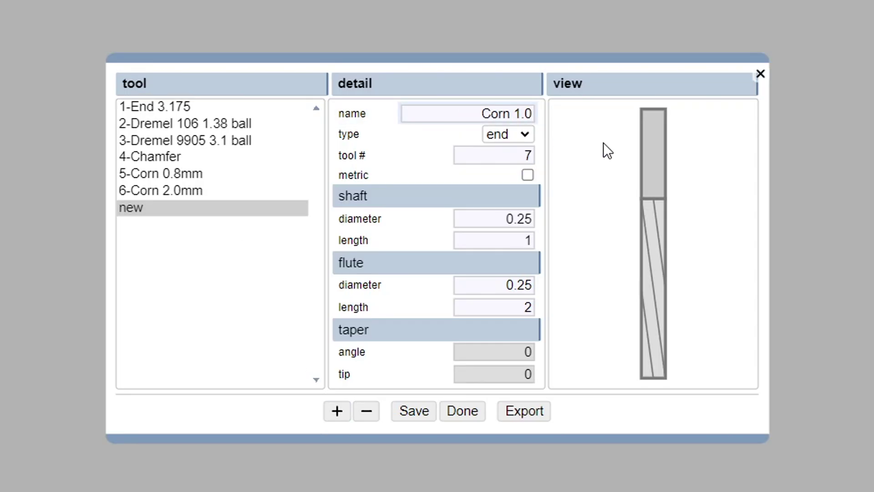
text(mm)
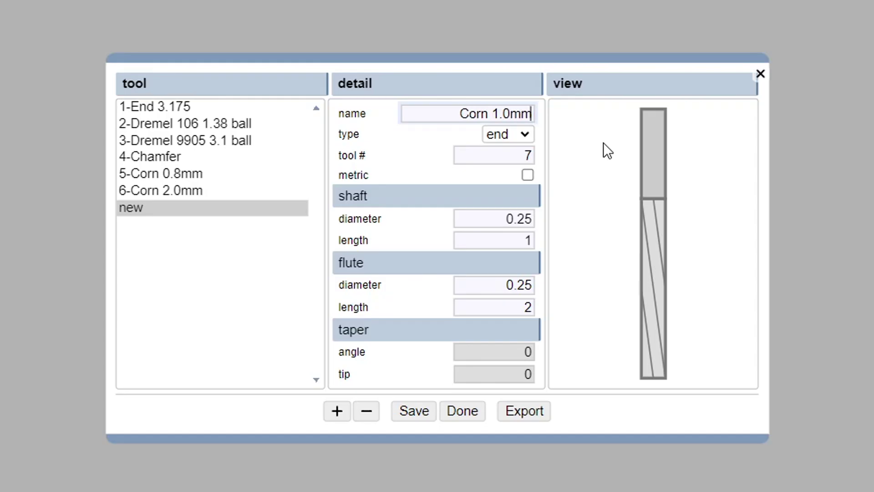
- Try ball-nose and tapered types, then set the Corn 1.0mm tool to a flat end mill
click(527, 138)
click(512, 171)
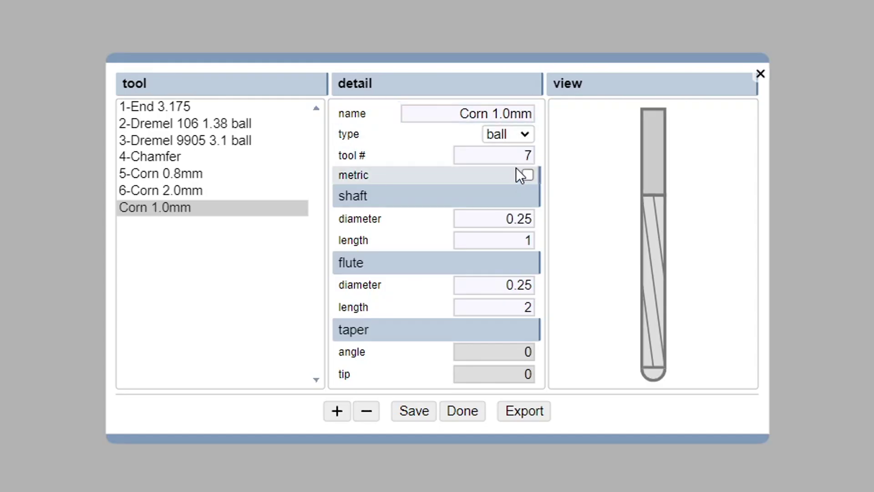
click(528, 138)
click(520, 188)
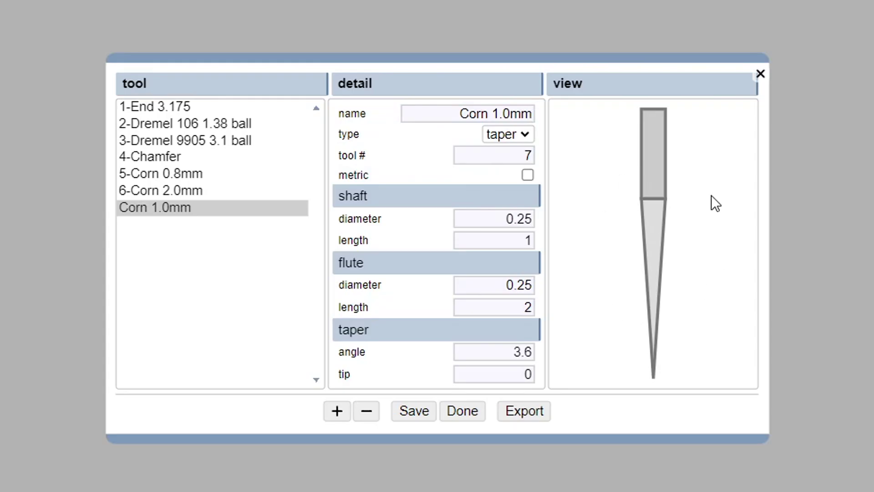
click(509, 133)
click(512, 153)
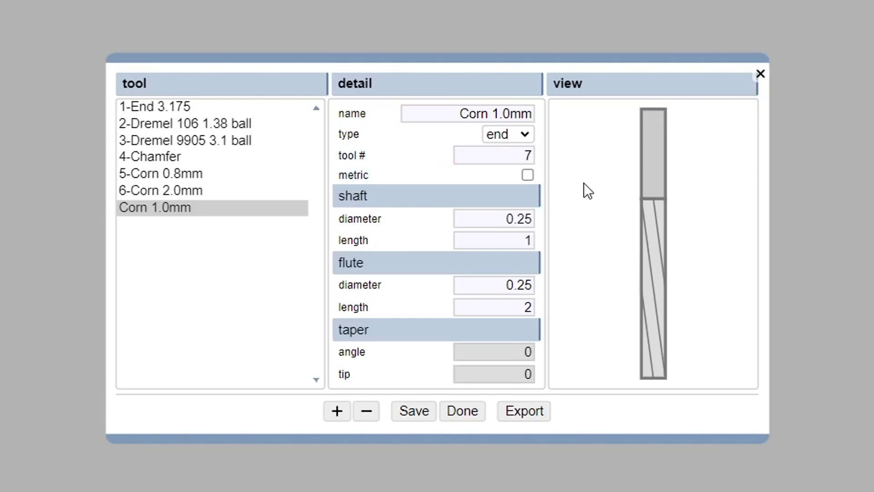
- Switch the tool to metric with a 3.175 shaft diameter, save it and close the editor
click(528, 174)
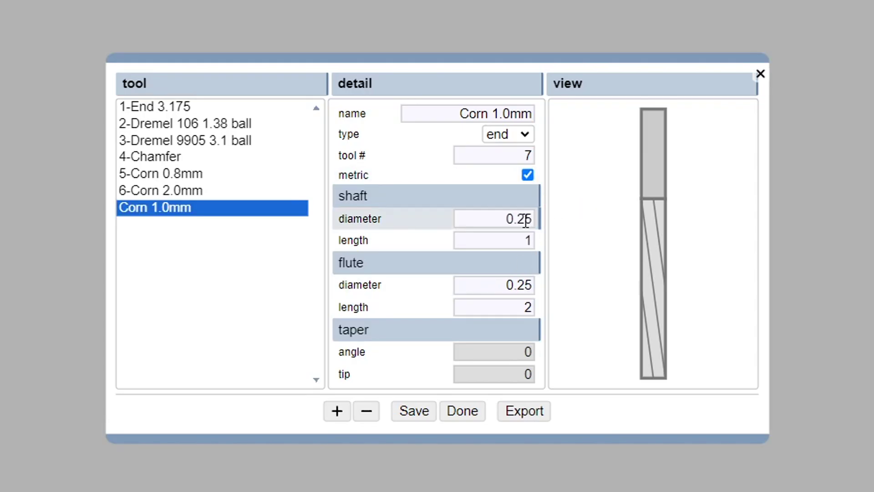
drag(502, 219, 544, 231)
text(3.175)
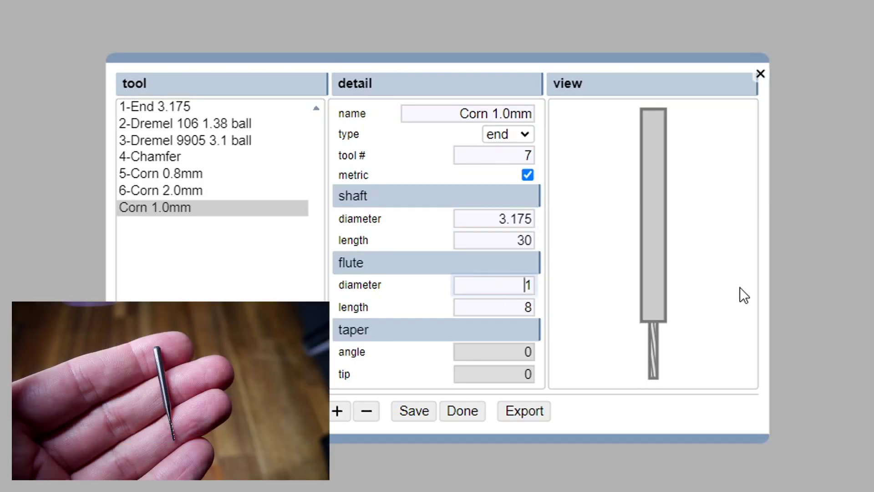
click(417, 413)
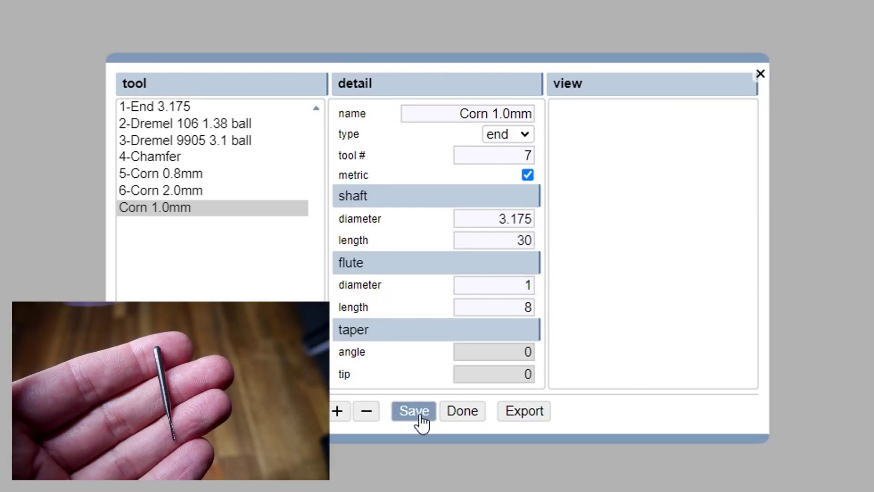
click(463, 412)
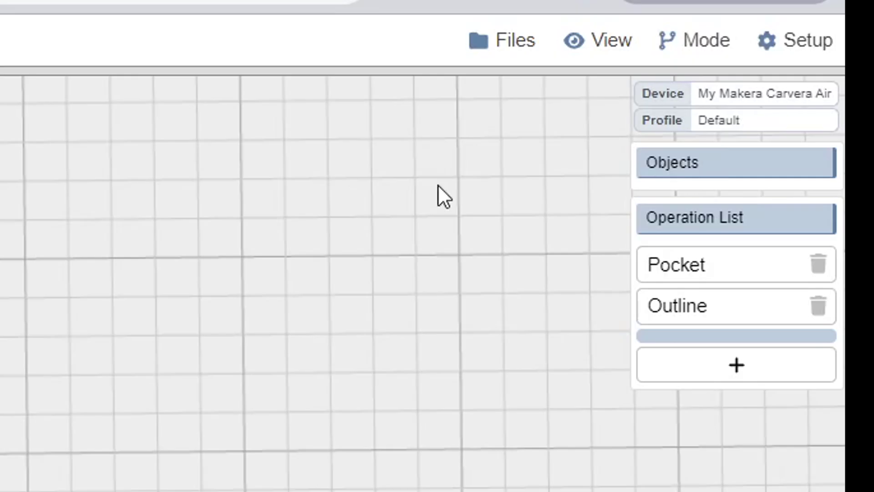
- Choose the workspace measurement unit in the application Preferences
mouse_move(860, 55)
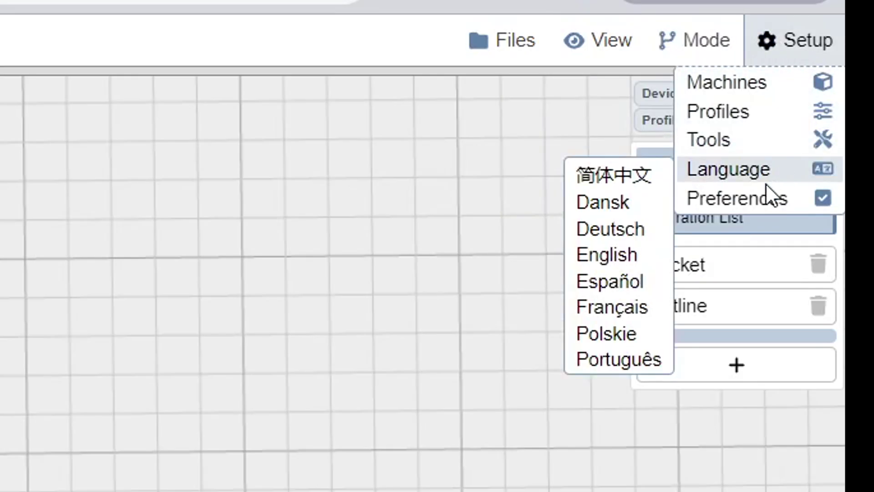
click(762, 199)
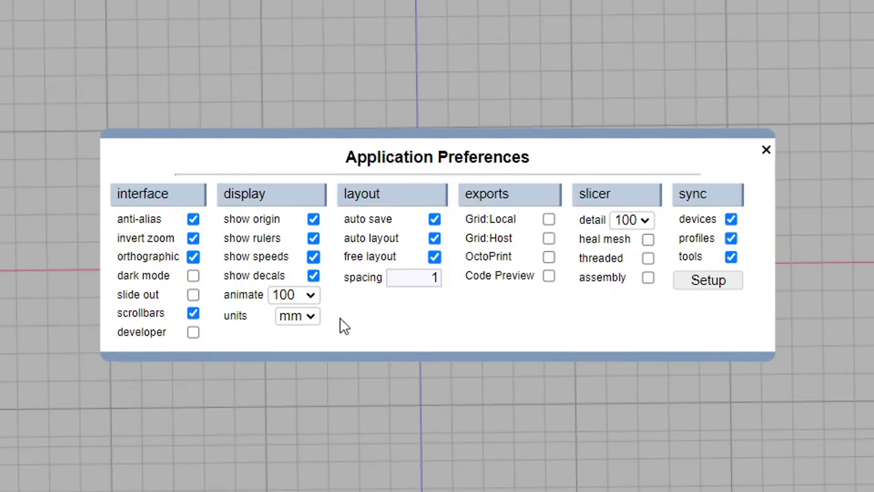
click(315, 317)
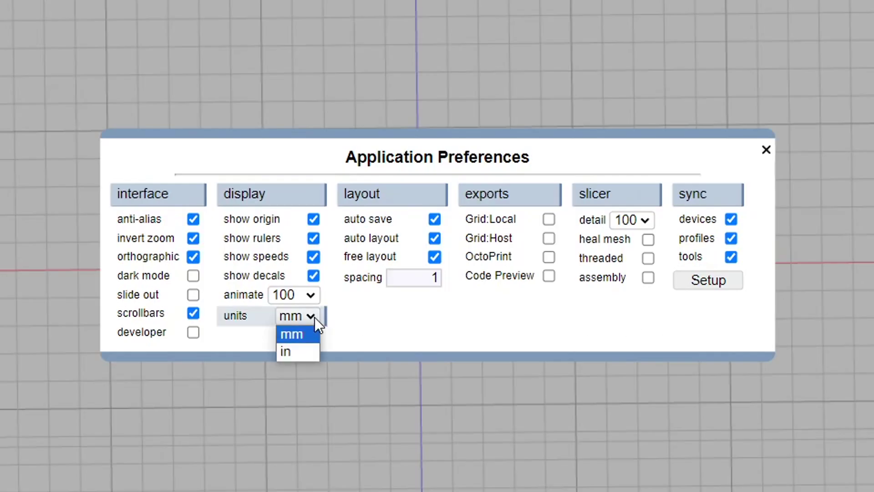
click(302, 350)
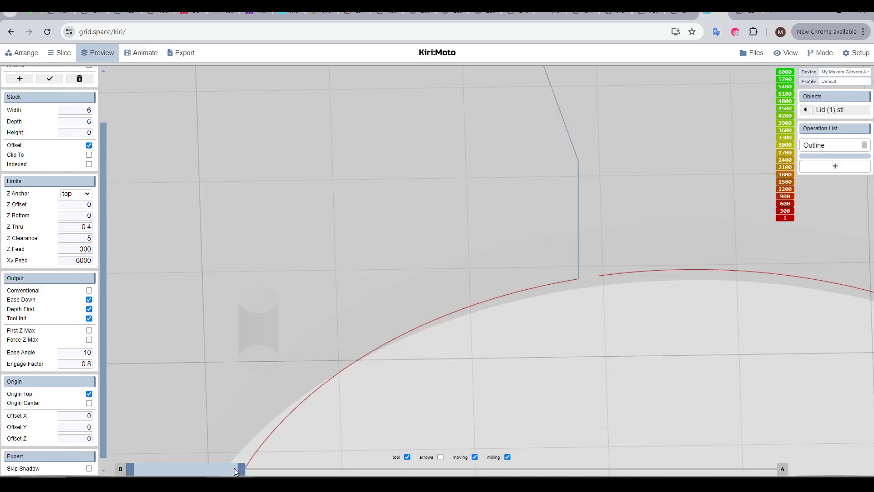
- Step the lid's toolpath preview up two layers using the layer slider and Up arrow
drag(235, 471, 257, 471)
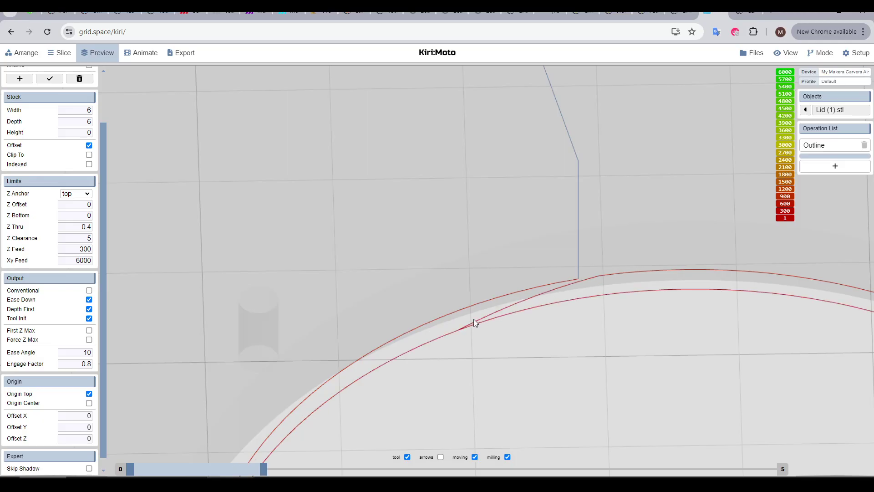
key(Up)
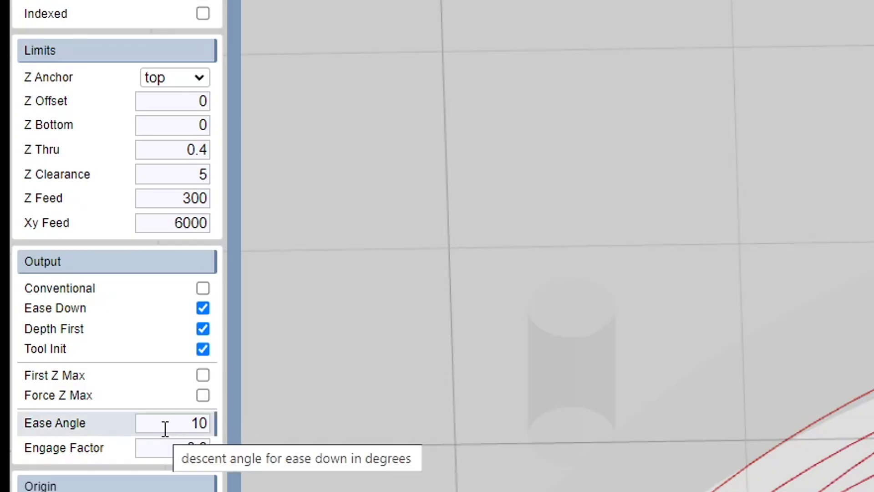
scroll(165, 428, down, 1)
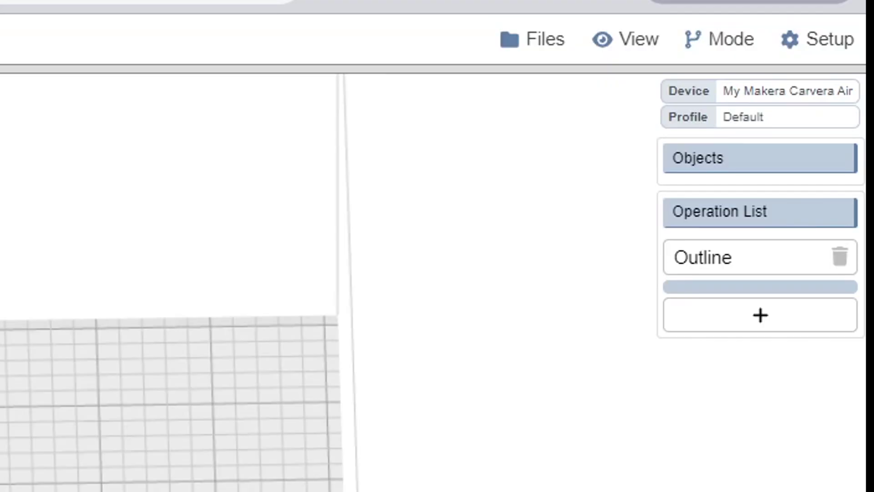
- Select the loaded gear1.stl model and bring up its rotation controls
mouse_move(557, 41)
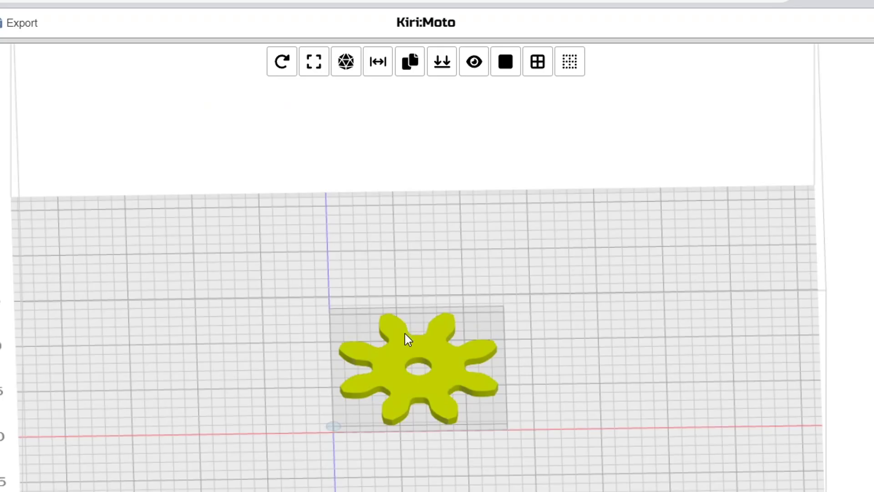
click(404, 335)
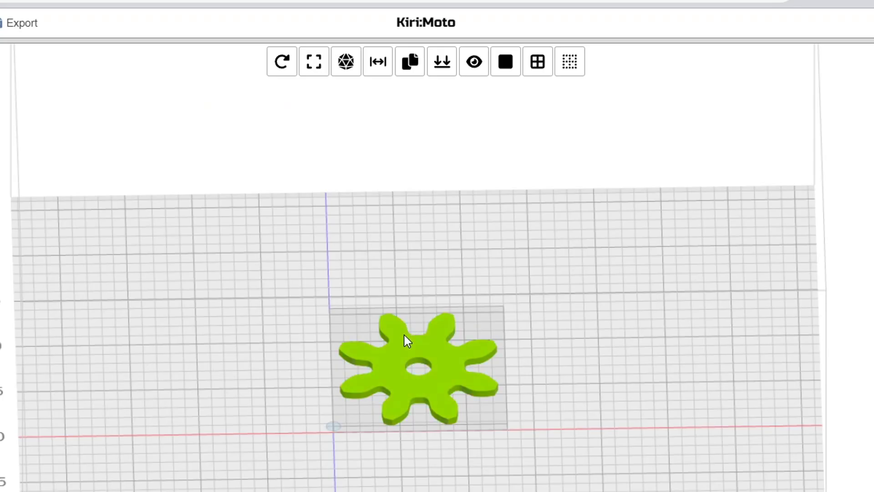
click(284, 63)
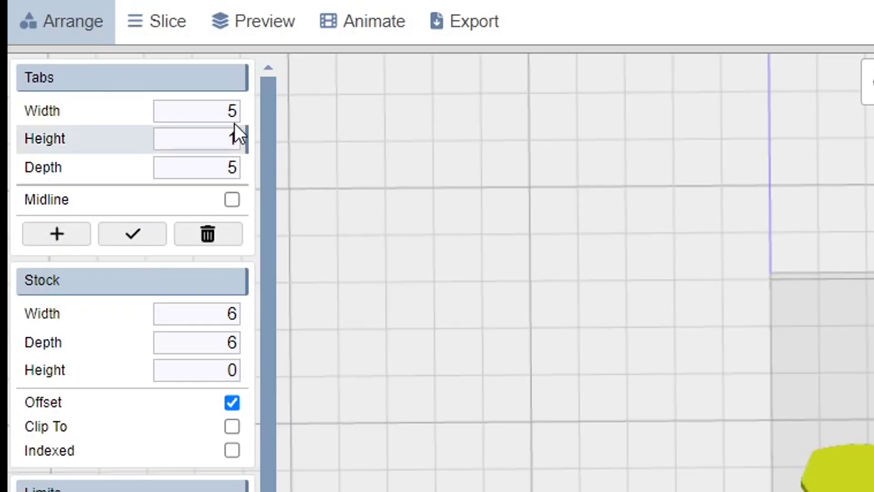
- Set tab width to 3, place tabs around the gear outline, and orbit to inspect them
double_click(230, 110)
text(3)
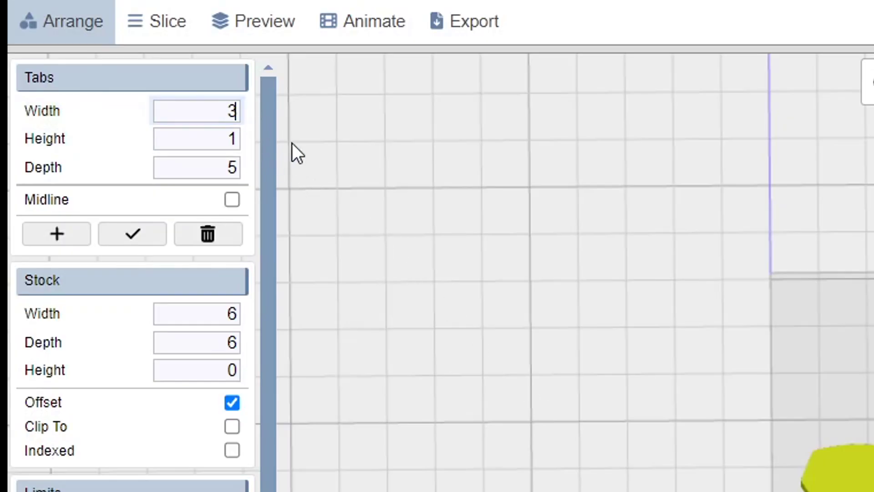
click(80, 234)
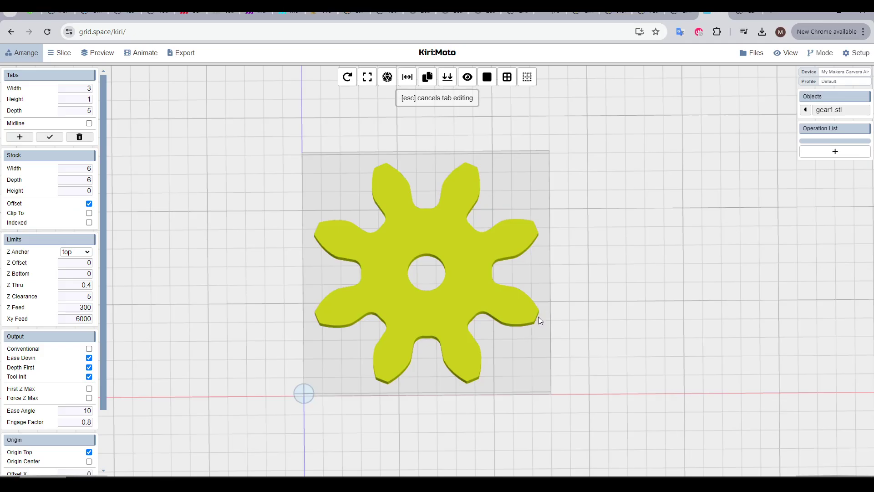
drag(537, 316, 435, 322)
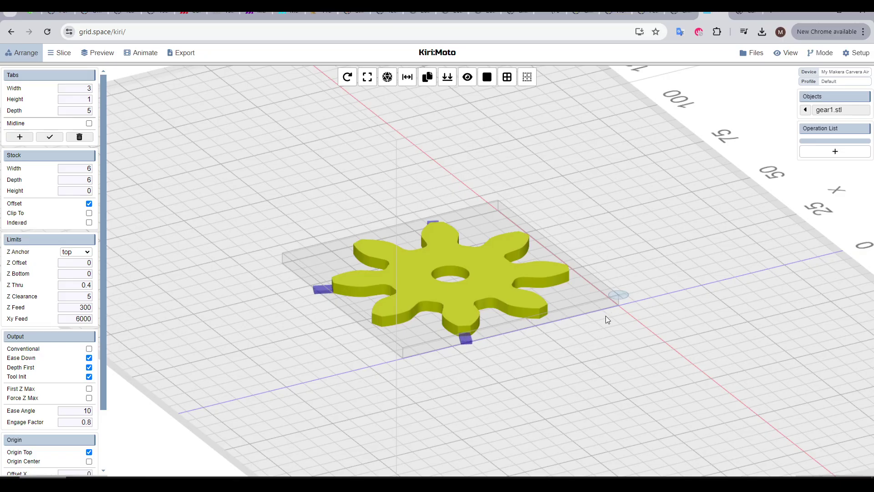
key(p)
scroll(497, 407, up, 5)
mouse_move(470, 406)
mouse_down()
mouse_move(609, 415)
mouse_move(598, 414)
mouse_up()
key(a)
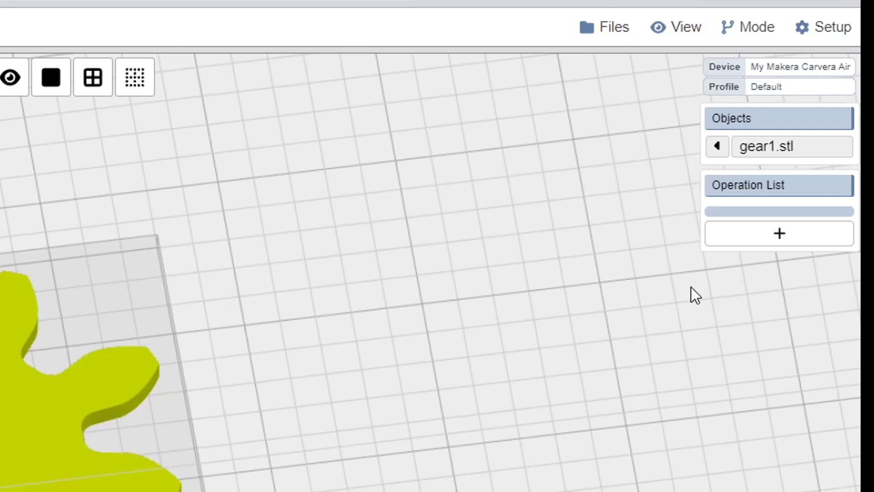
- Add an Outline operation for the gear and keep the 1-End 3.175 tool selected
click(827, 152)
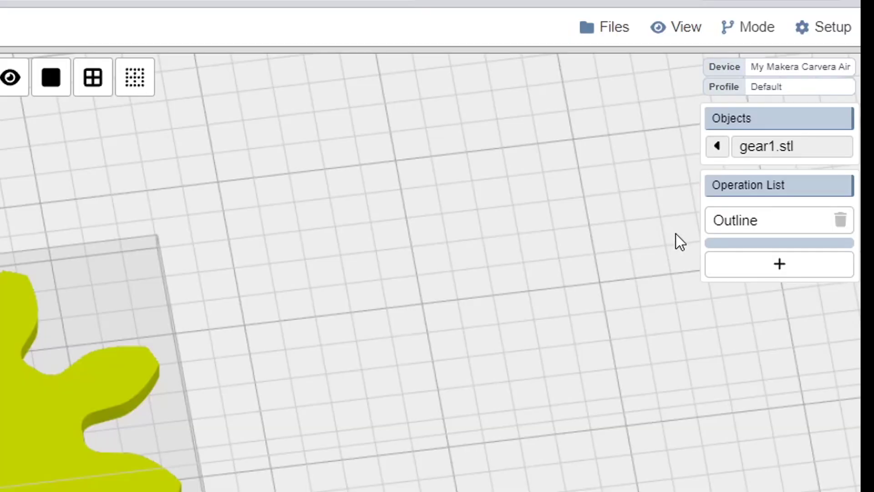
click(742, 221)
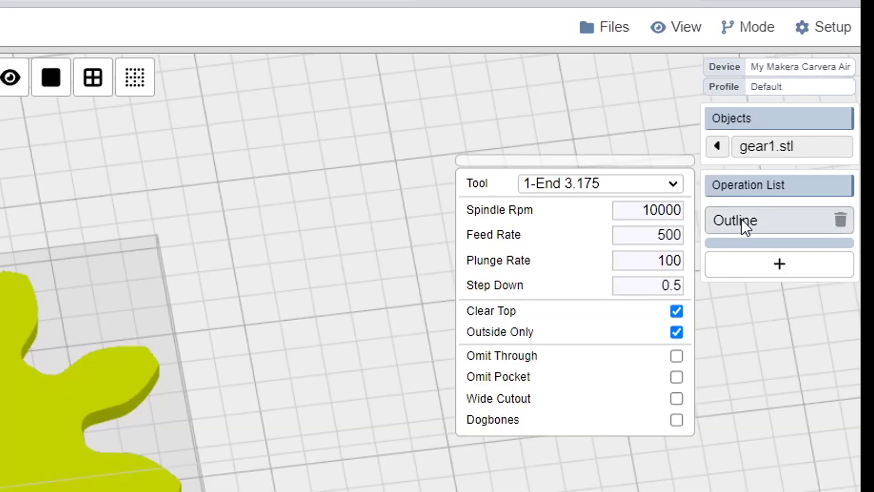
click(674, 183)
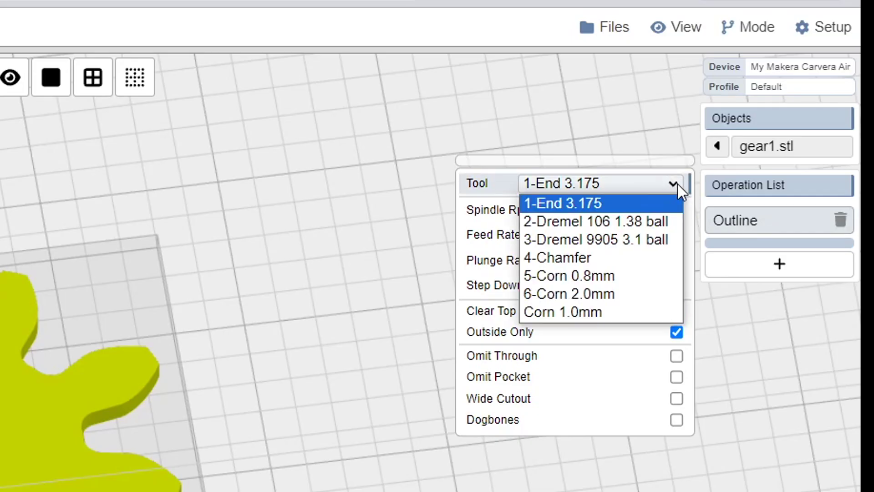
click(591, 203)
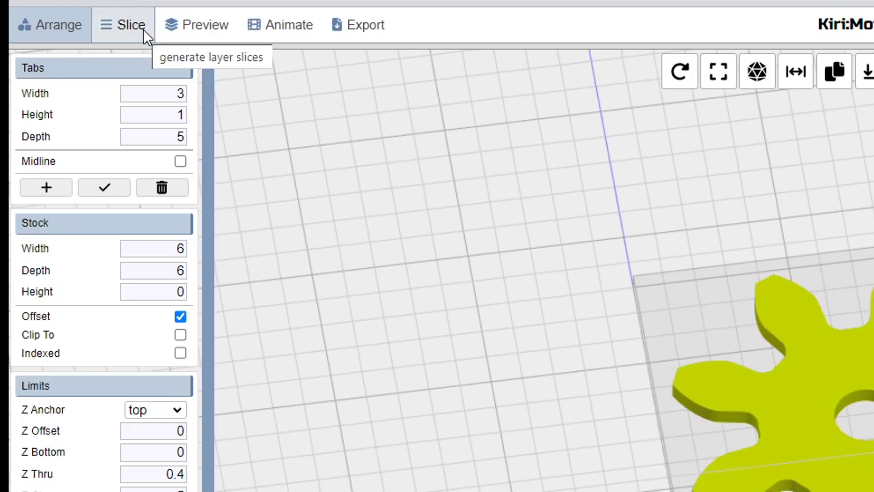
- Slice the gear, add a second inside-only Outline, and reveal more centre-hole layers
click(131, 25)
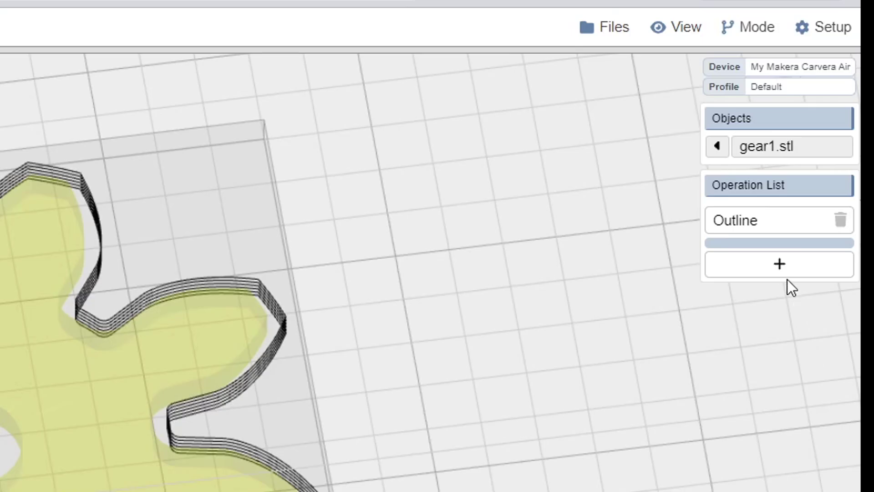
mouse_move(838, 168)
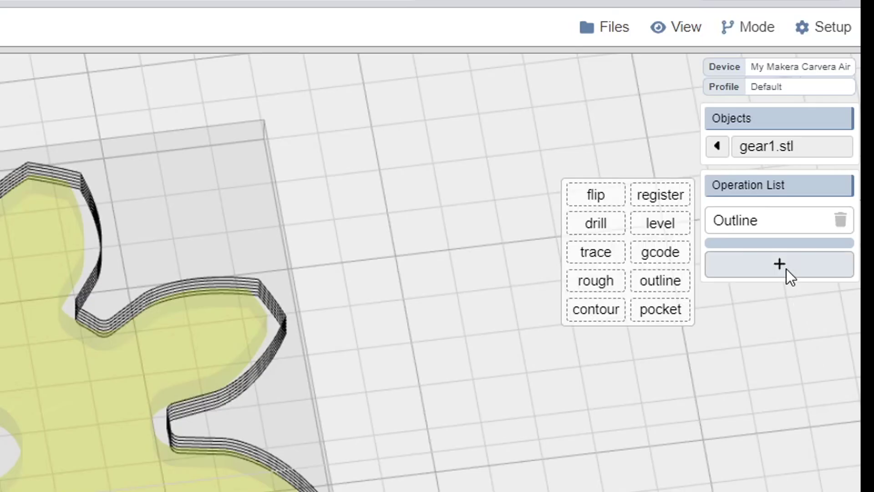
click(655, 281)
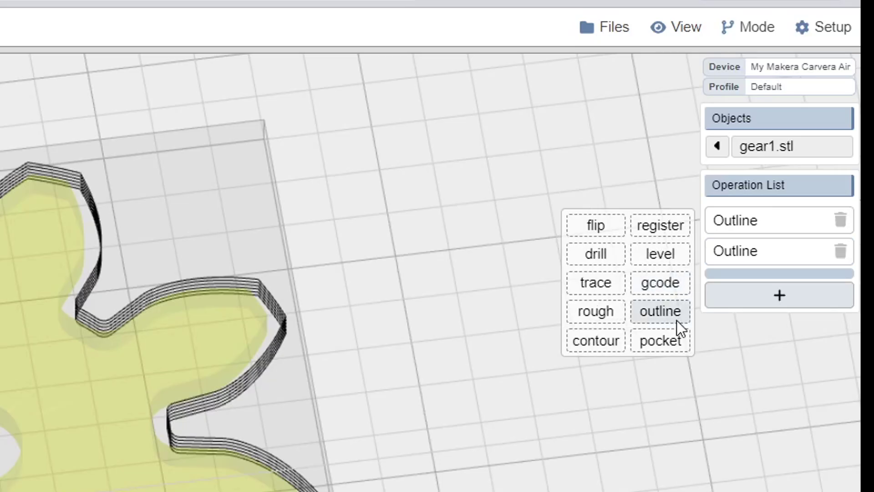
mouse_move(733, 219)
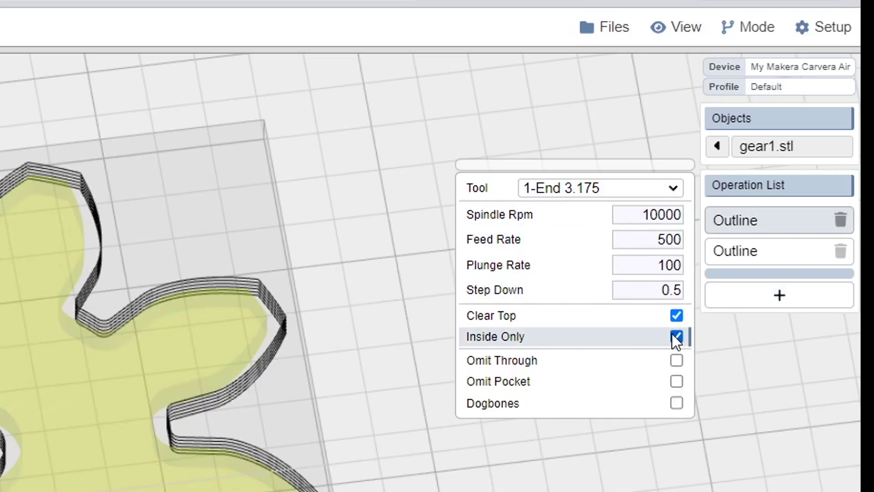
mouse_move(732, 254)
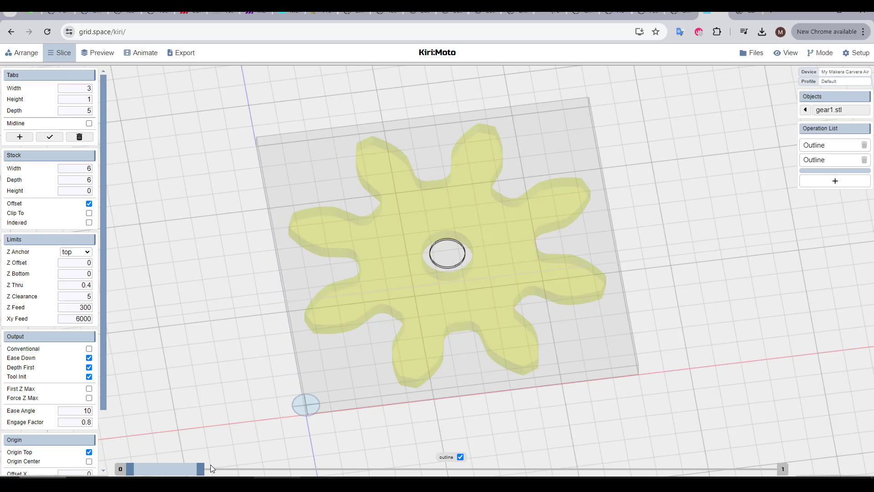
drag(212, 469, 774, 473)
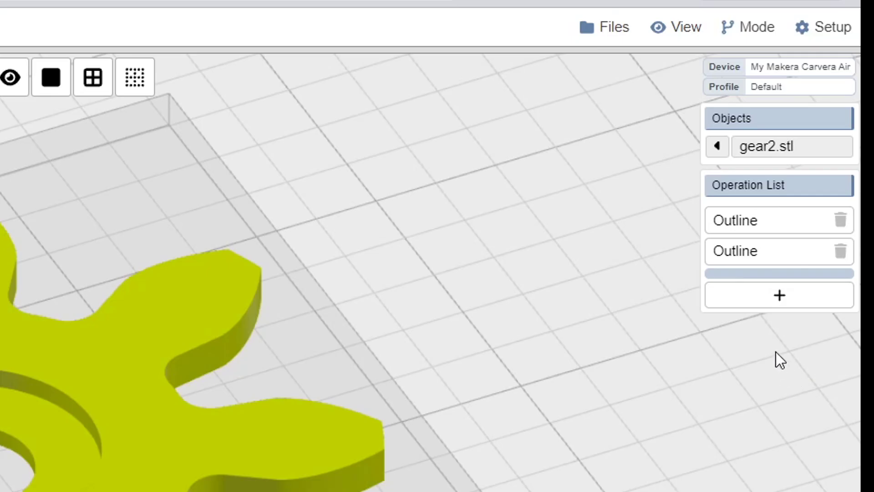
- Add a Pocket operation and move it to run before the outlines
click(749, 299)
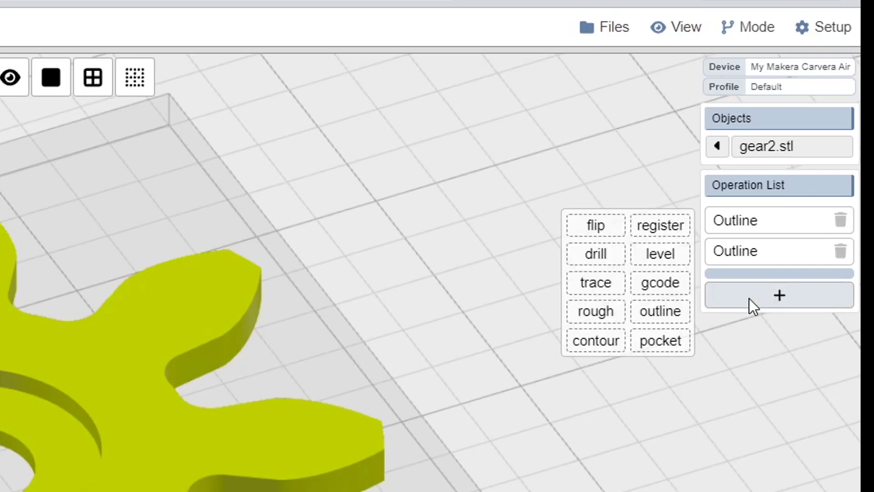
click(655, 338)
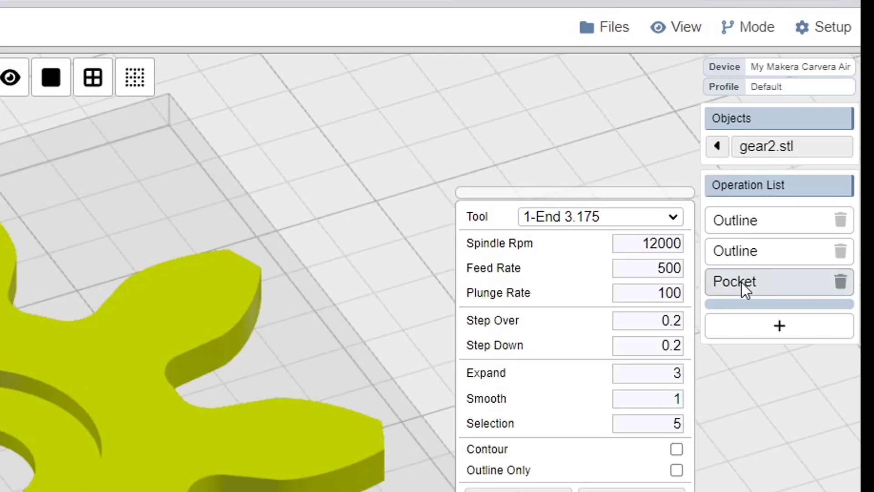
click(742, 282)
drag(745, 260, 748, 219)
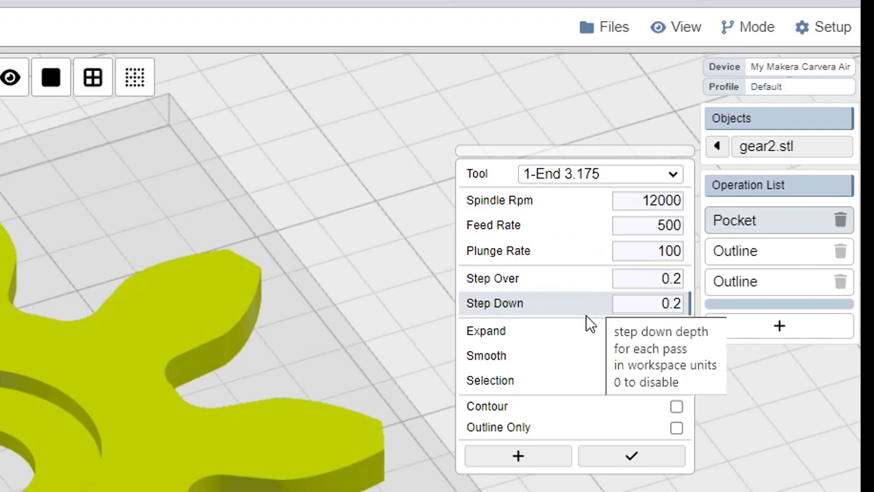
- Target the pocket at the recessed ring, slice, and hide outline toolpaths
click(543, 460)
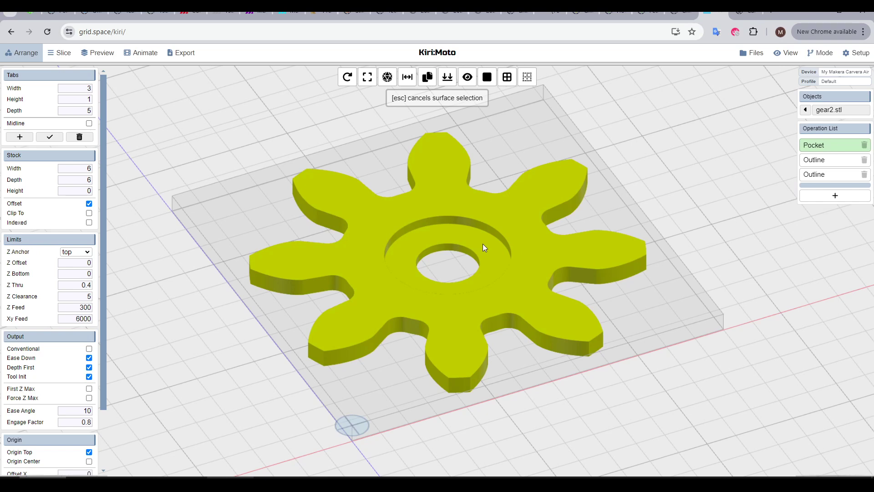
click(483, 246)
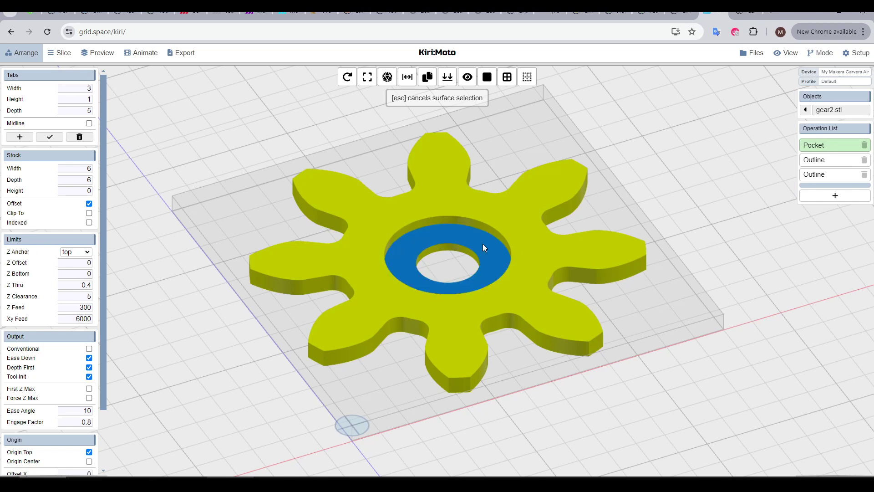
key(Escape)
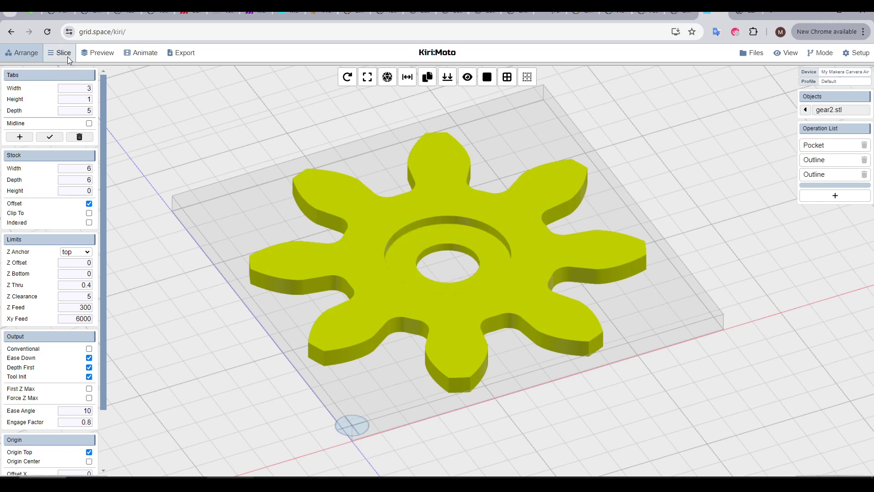
click(63, 53)
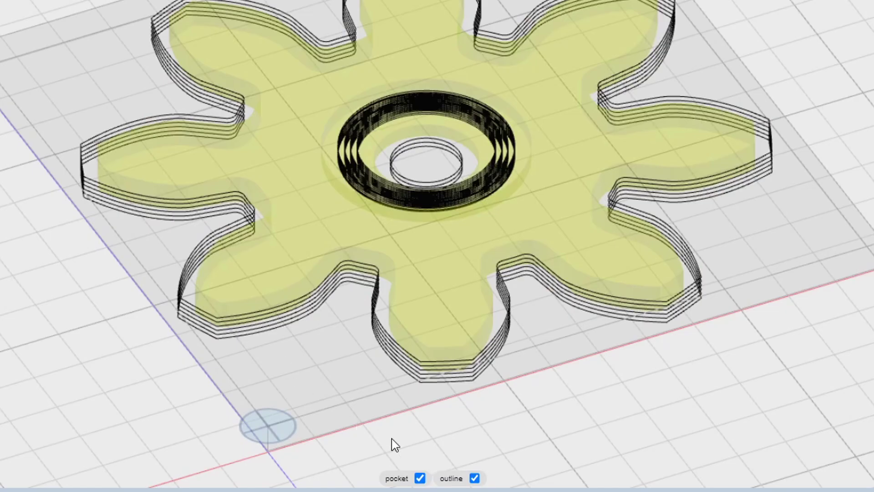
click(475, 478)
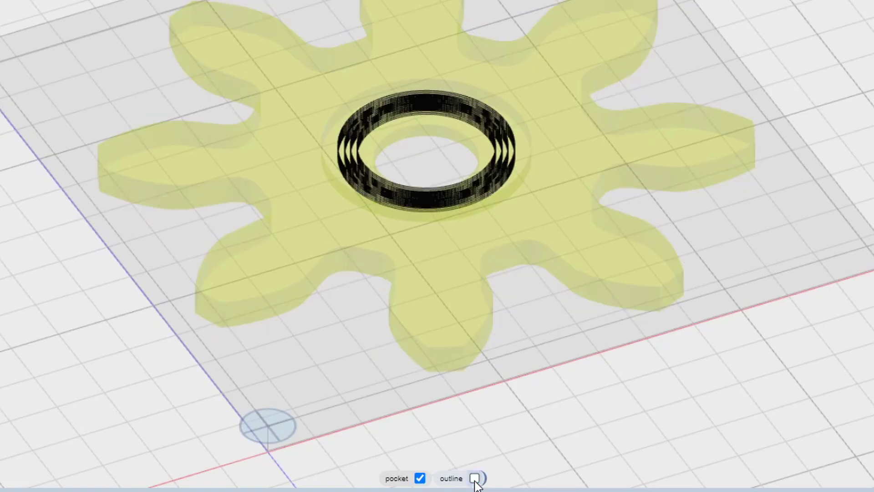
scroll(455, 340, up, 5)
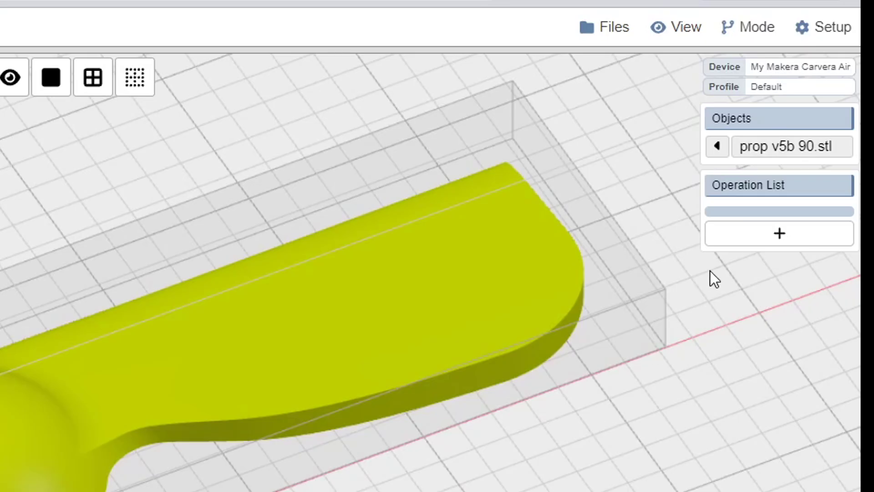
- Check the propeller from front and home views, then add a second Contour operation
click(828, 155)
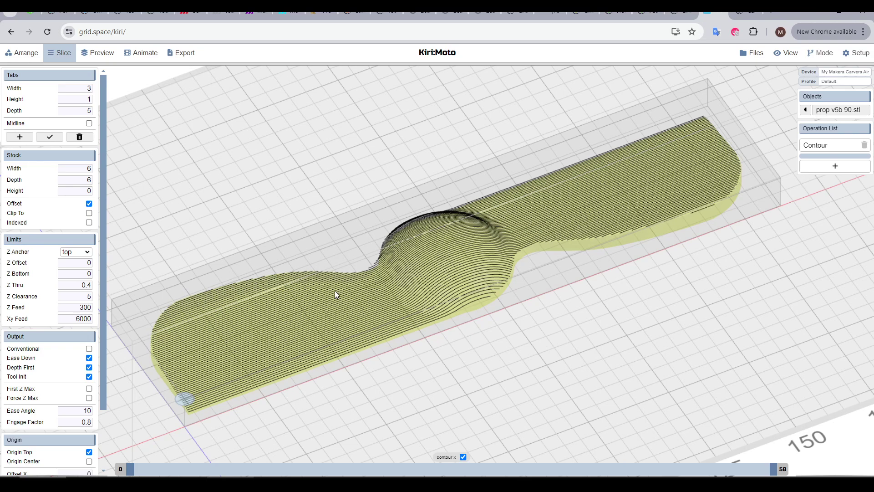
key(f)
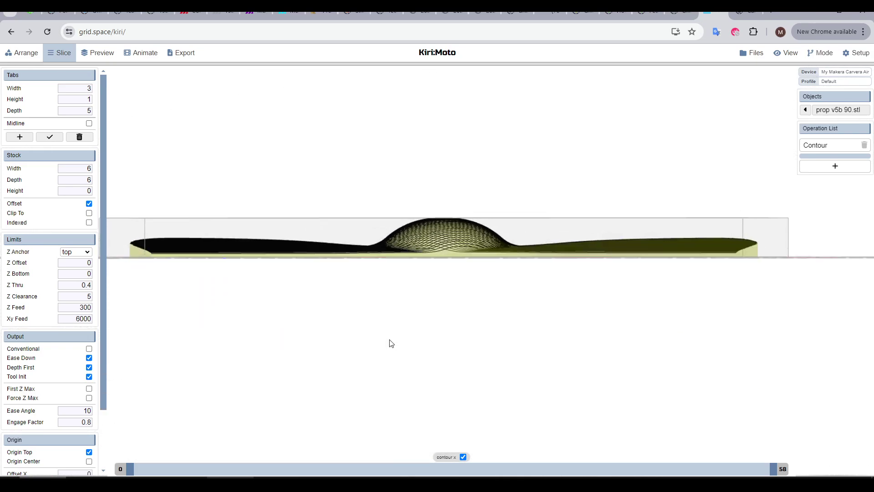
key(h)
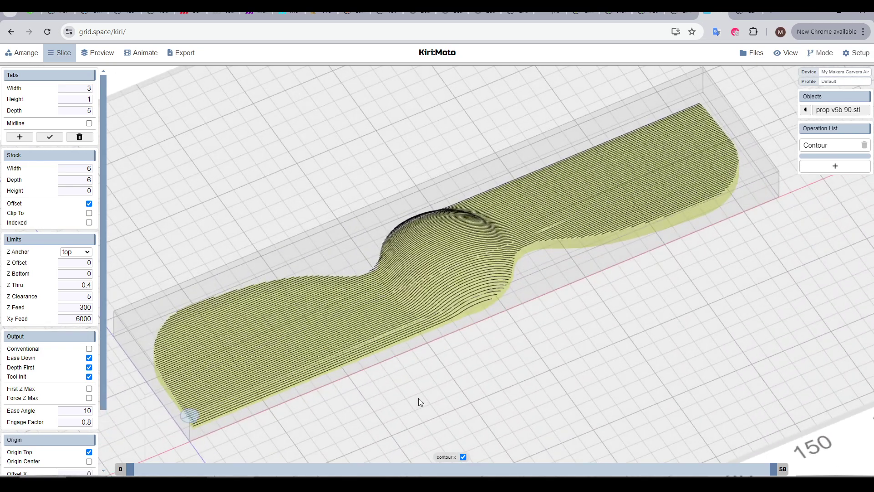
mouse_move(869, 167)
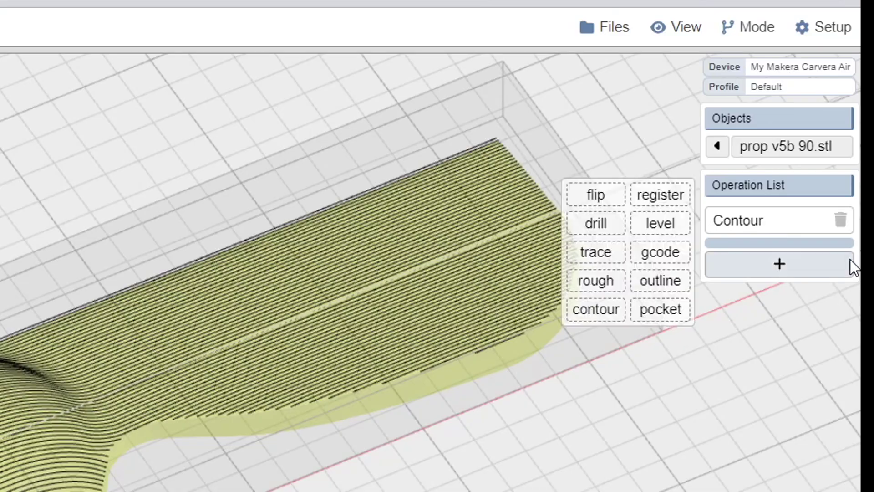
click(582, 315)
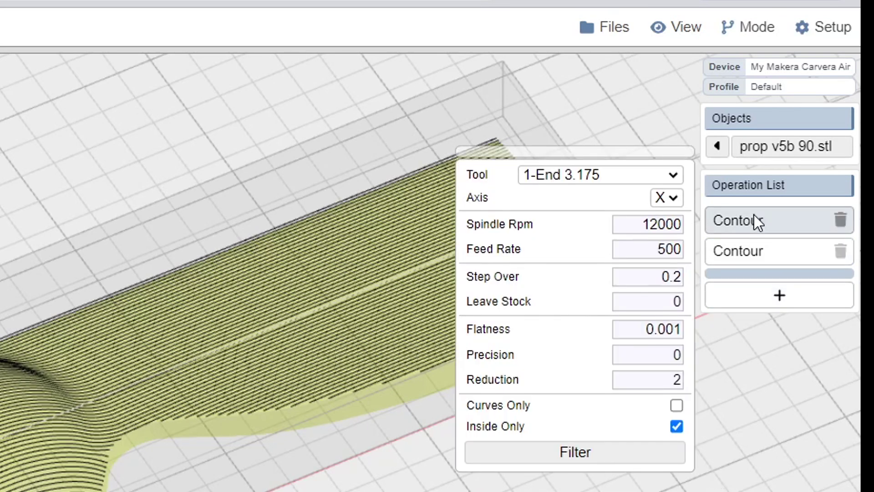
- Hide the X-direction contour toolpaths and show the Y-direction ones
mouse_move(743, 255)
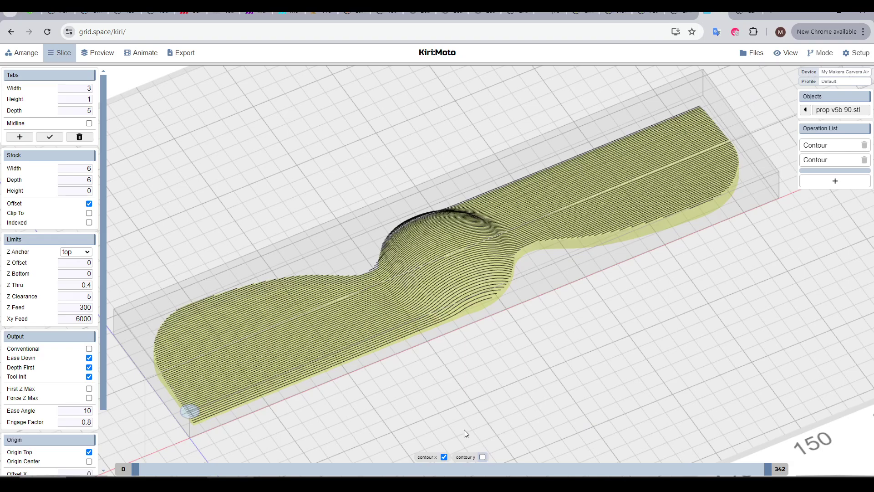
click(444, 457)
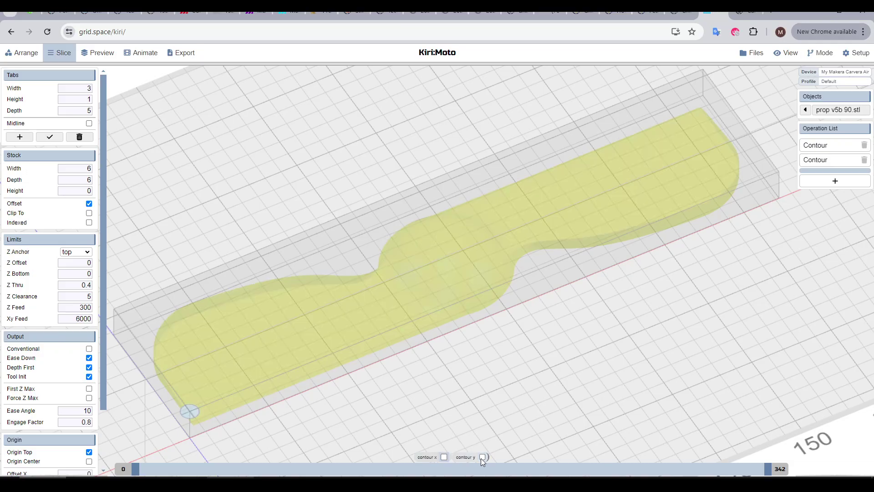
click(482, 457)
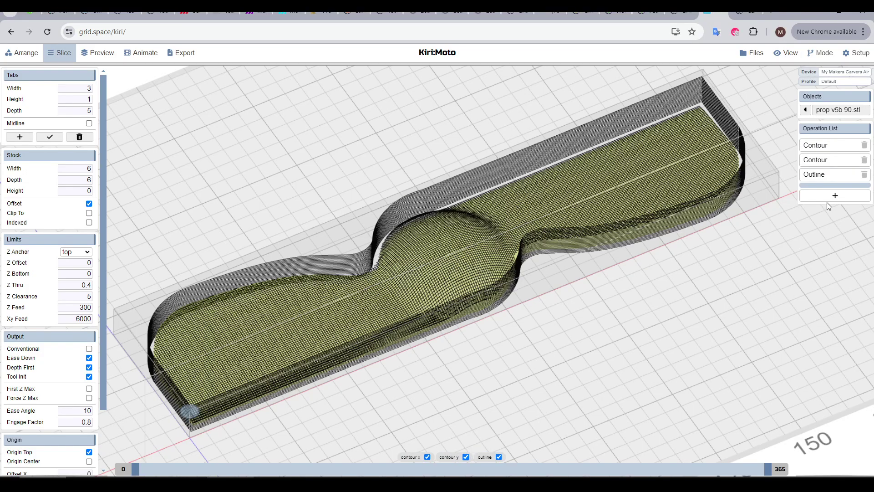
mouse_move(835, 175)
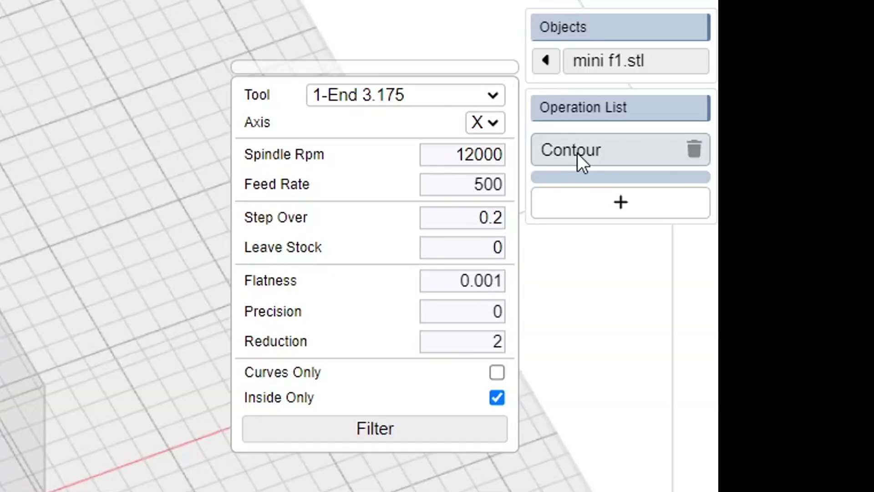
mouse_move(441, 216)
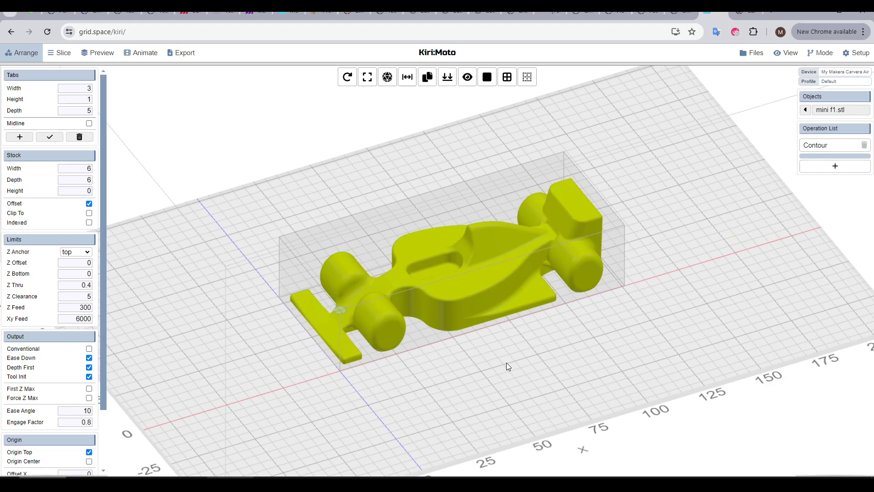
- Slice the car into contour toolpaths and add a Rough operation before the Contour
key(s)
drag(220, 466, 557, 475)
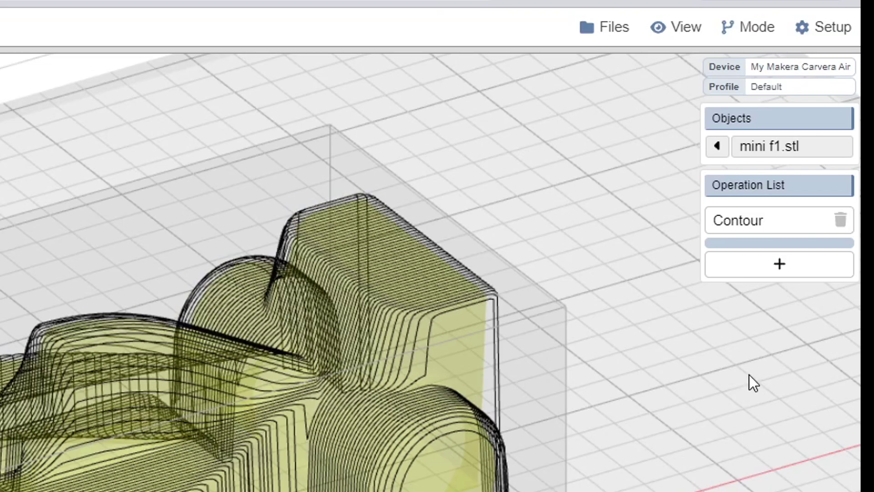
click(838, 169)
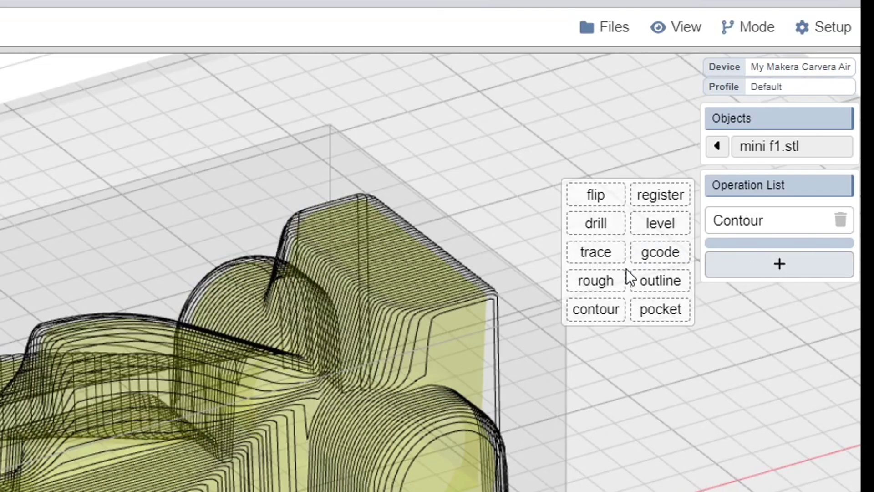
click(601, 282)
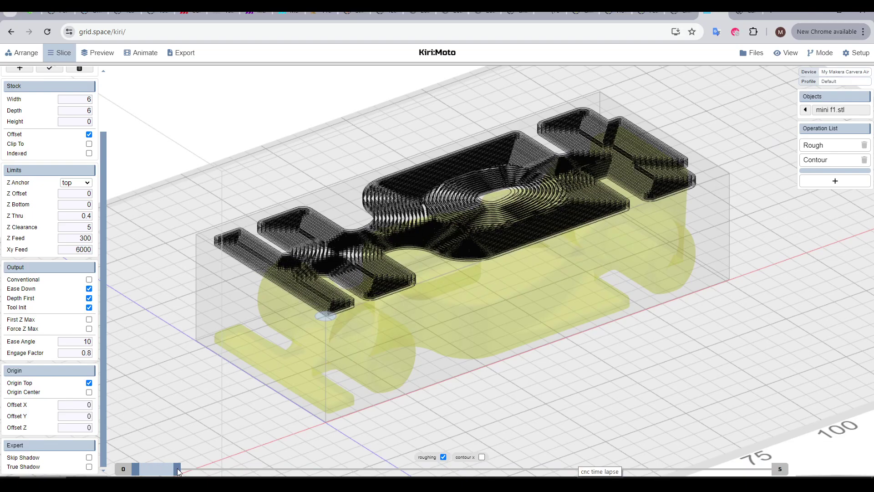
- Display more roughing layers and show the contour toolpaths alongside them
drag(245, 469, 774, 471)
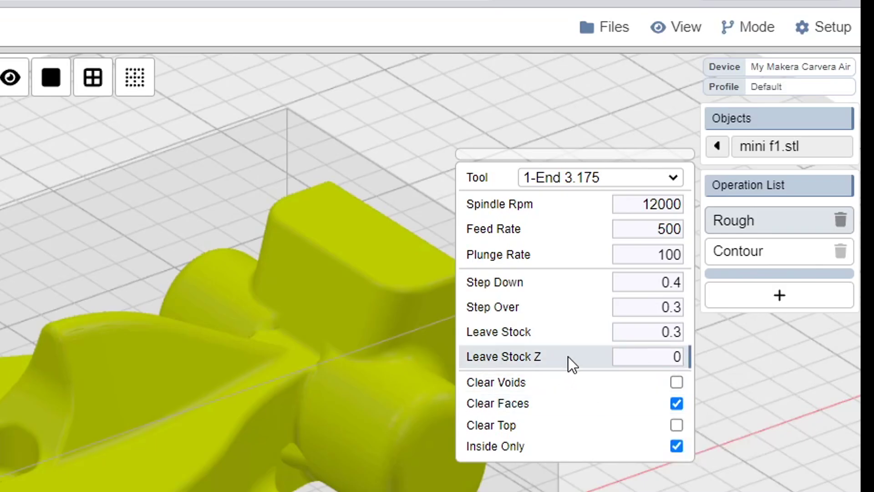
mouse_move(573, 357)
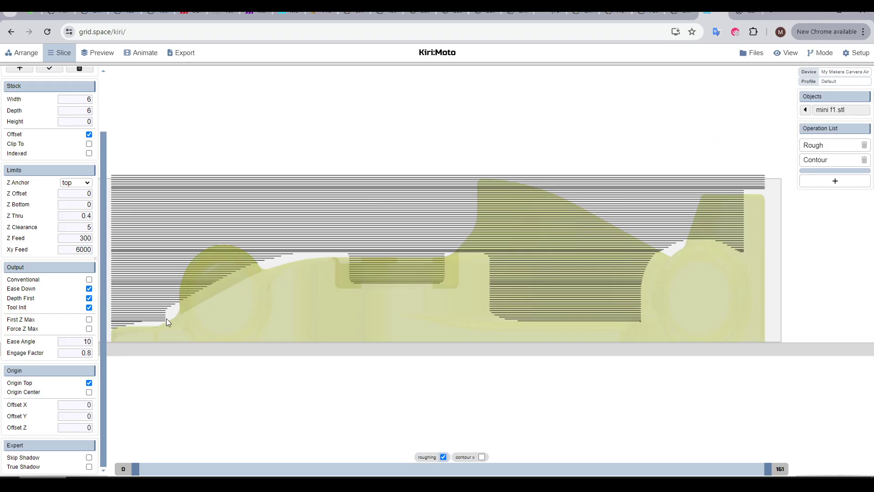
click(482, 457)
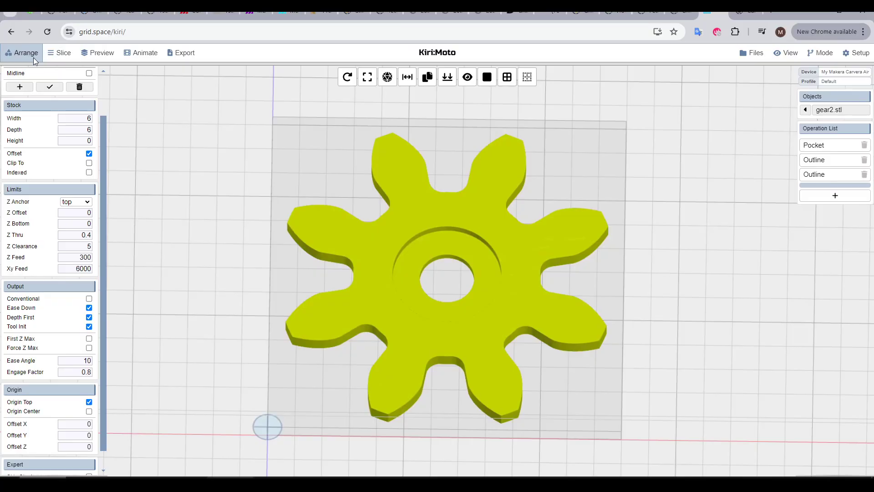
- Slice gear2.stl and toggle its outline toolpaths off and back on
click(63, 53)
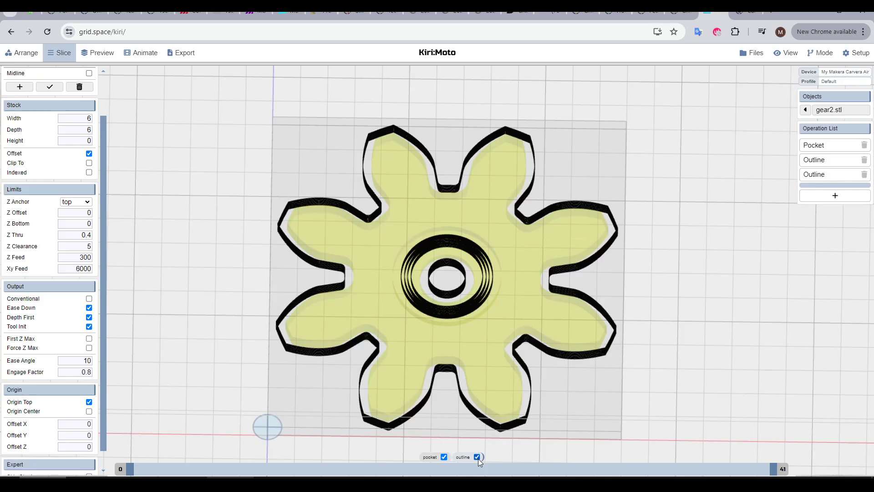
click(478, 457)
click(477, 457)
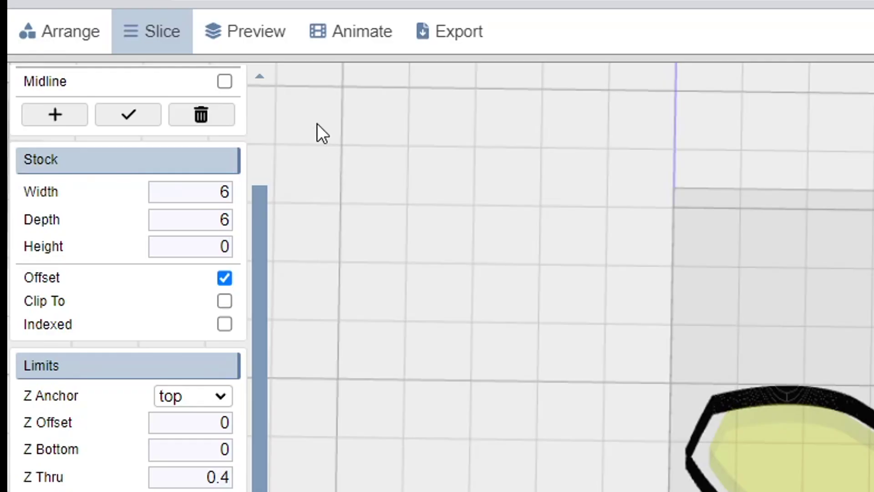
- Preview gear2's toolpaths, zooming on the ring and showing only the lower layers
click(275, 39)
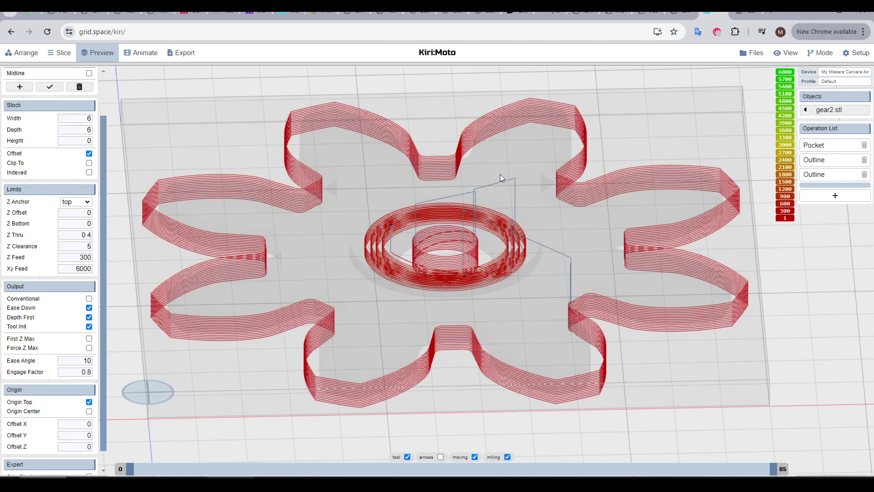
scroll(477, 224, up, 5)
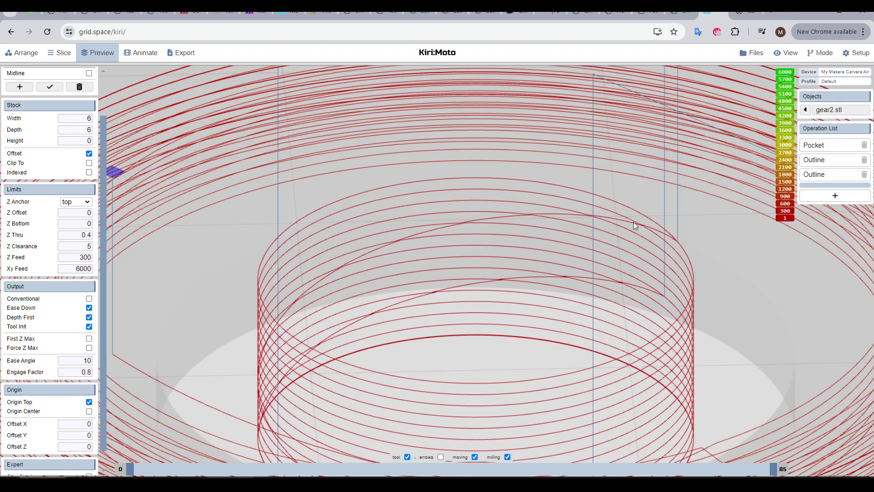
scroll(580, 220, down, 5)
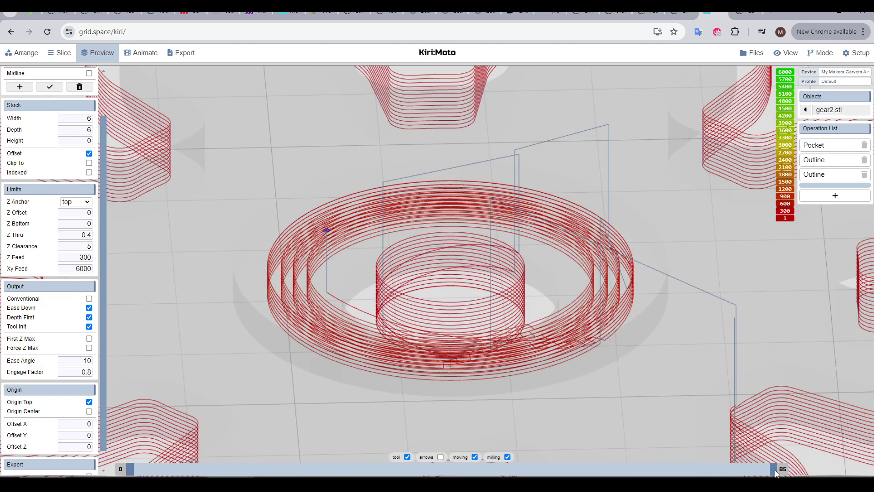
mouse_move(774, 470)
mouse_down()
mouse_move(146, 468)
mouse_move(774, 470)
mouse_up()
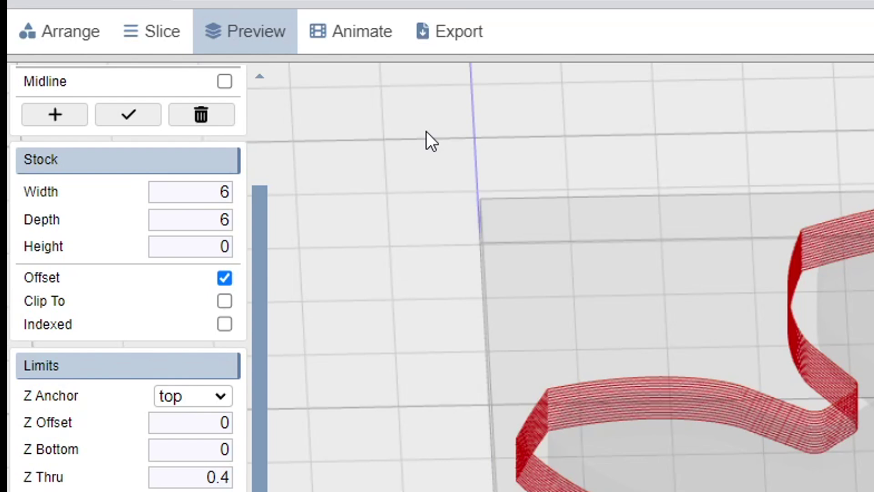
- Play the machining animation at maximum speed, then orbit and zoom into the centre hole
click(381, 43)
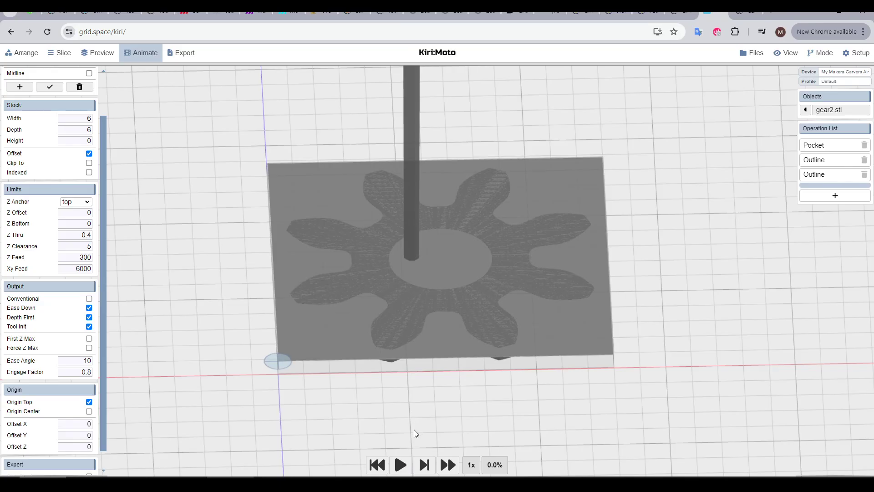
click(401, 466)
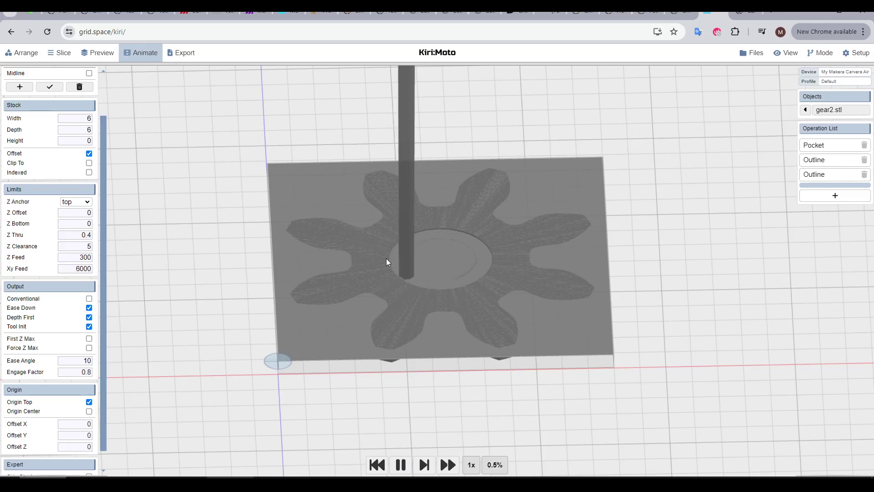
click(448, 465)
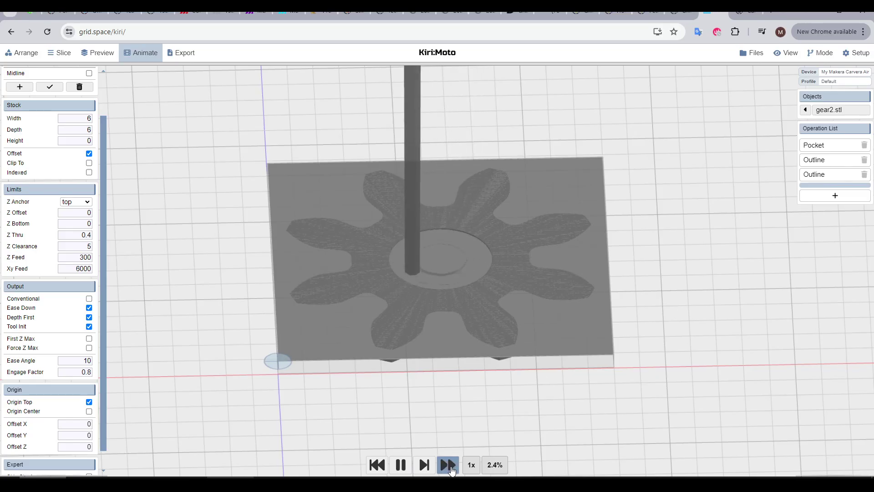
click(448, 464)
click(449, 465)
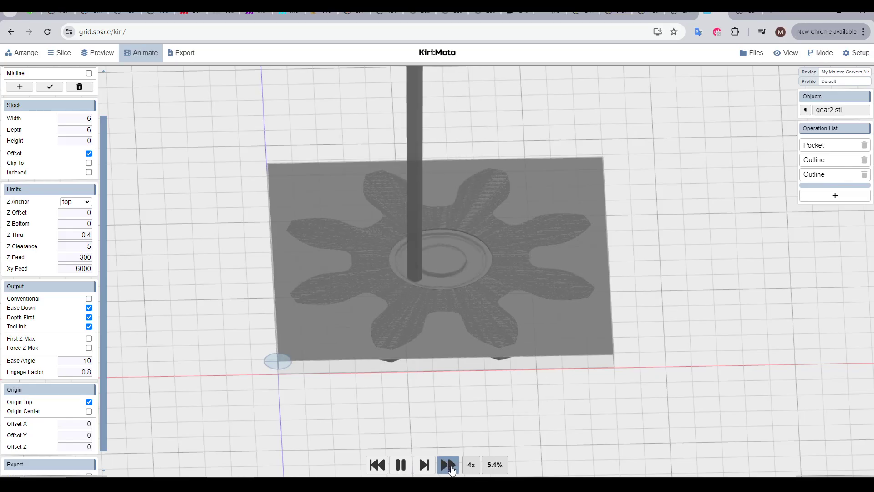
click(449, 464)
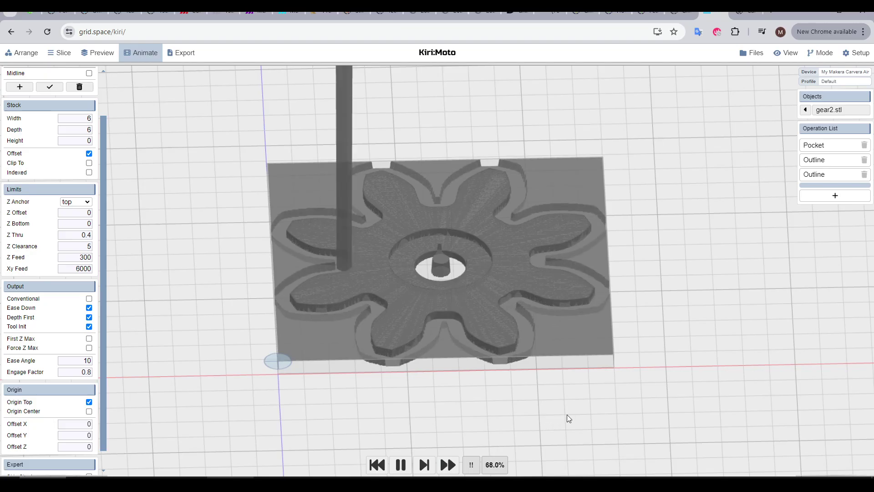
drag(583, 415, 773, 339)
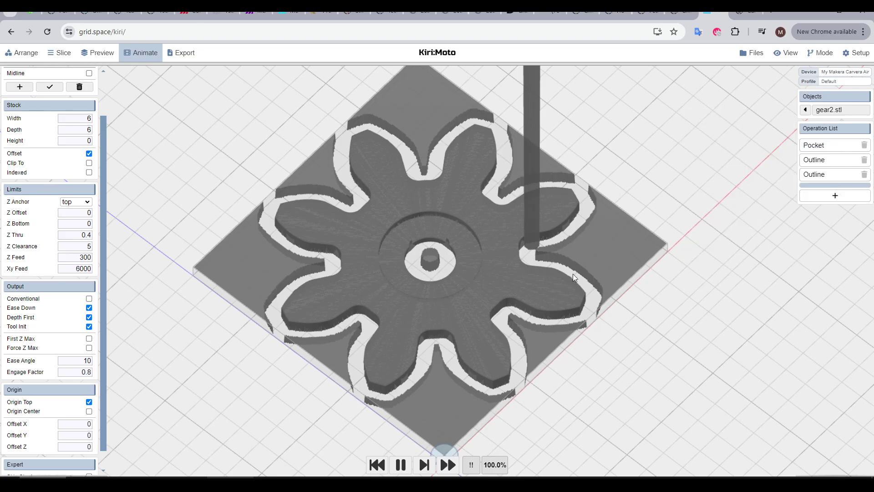
scroll(500, 173, up, 10)
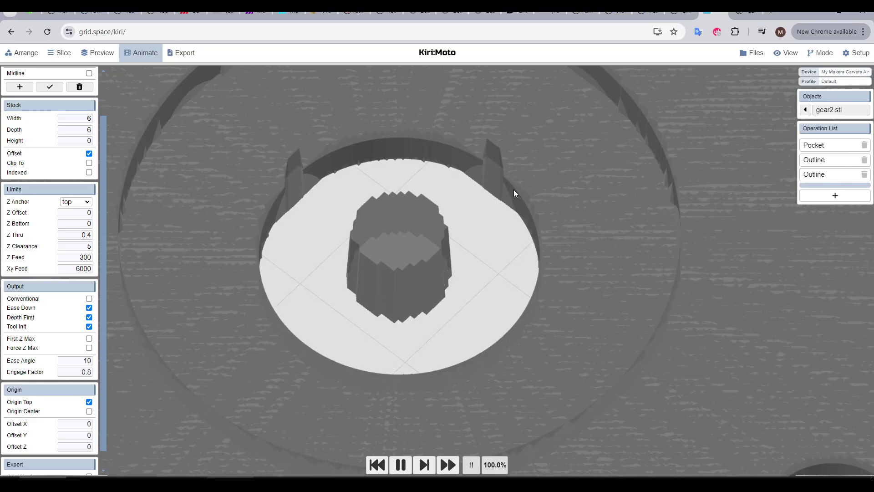
- Set the animate preference to 4000
mouse_move(858, 51)
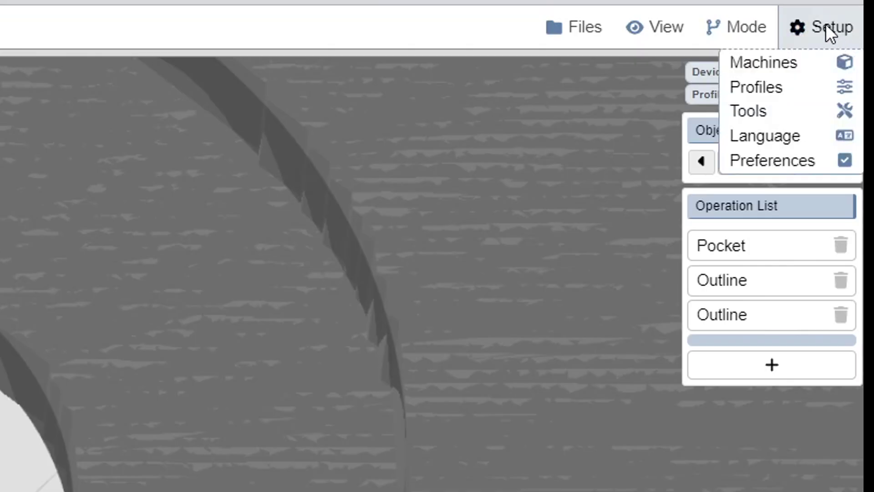
click(770, 160)
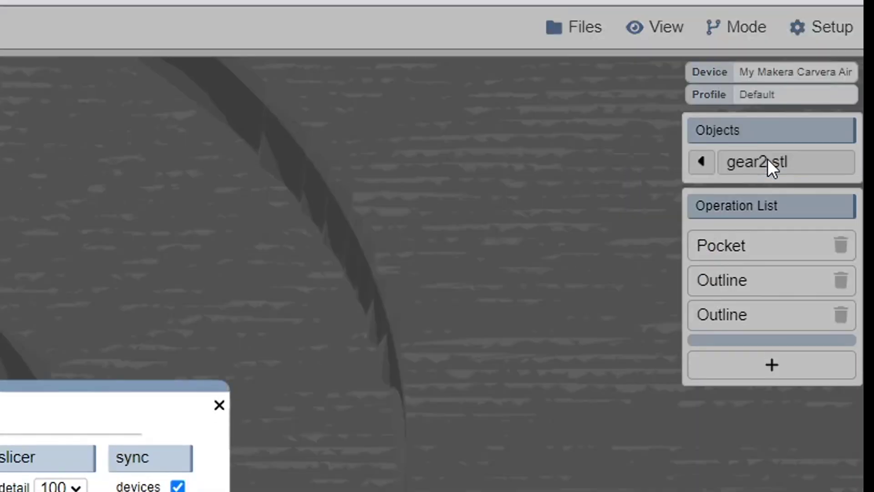
click(306, 213)
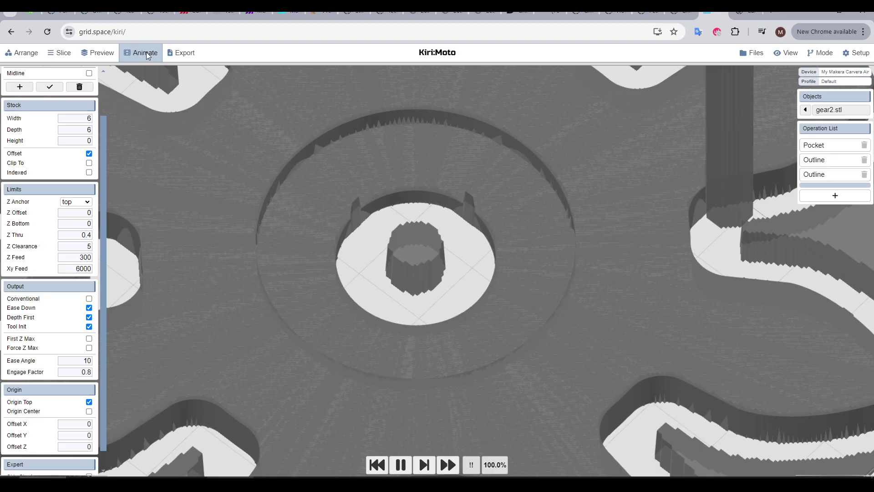
click(146, 53)
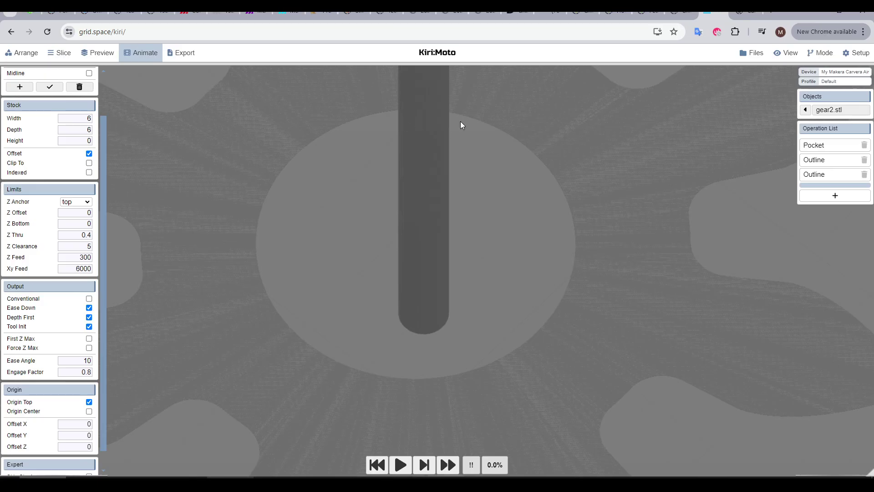
- Zoom in and out on the finished gear animation and orbit to a new angle
scroll(405, 246, up, 10)
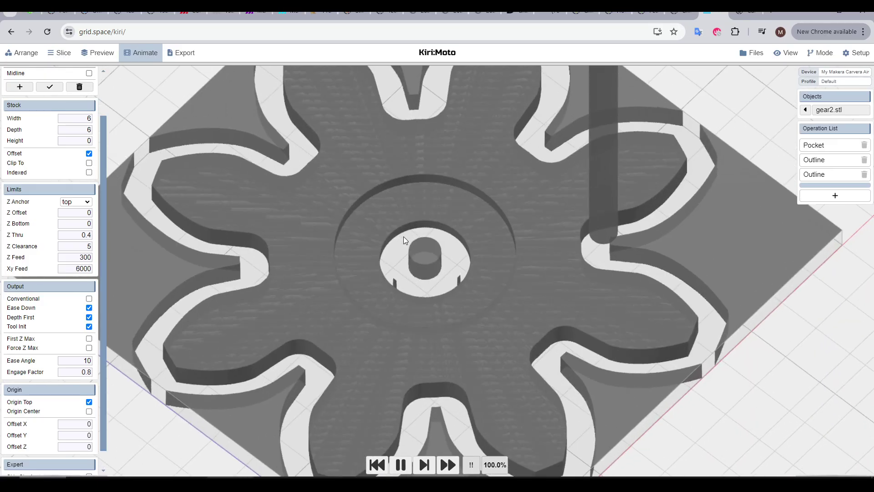
scroll(478, 225, up, 5)
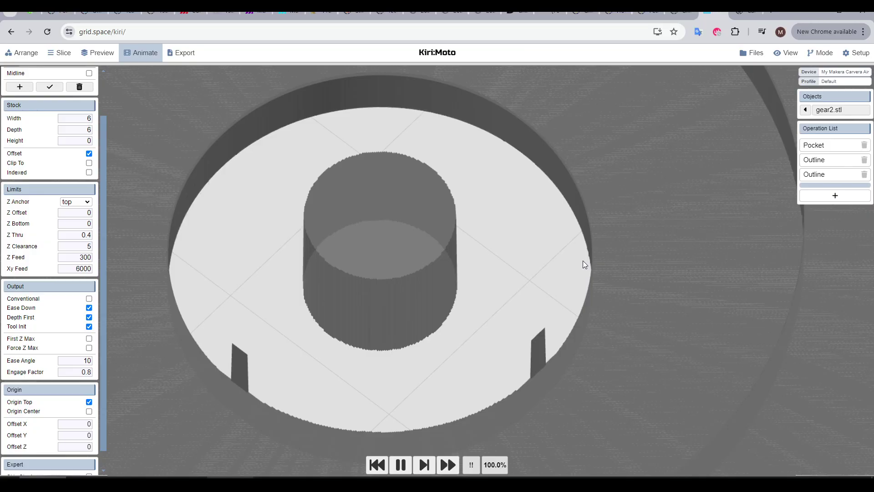
scroll(583, 265, down, 10)
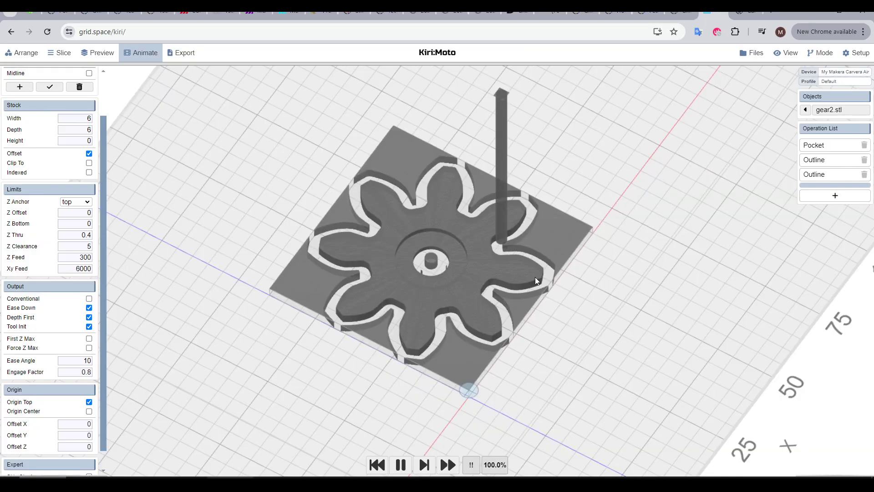
drag(567, 343, 453, 402)
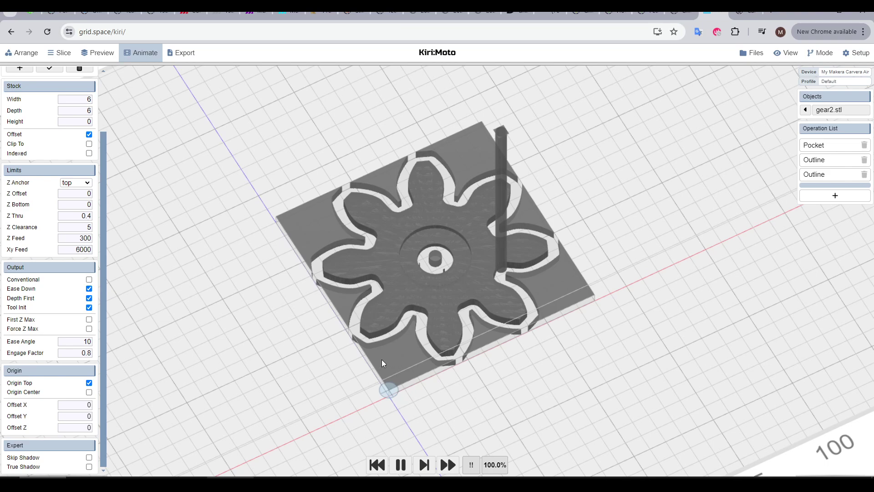
click(89, 392)
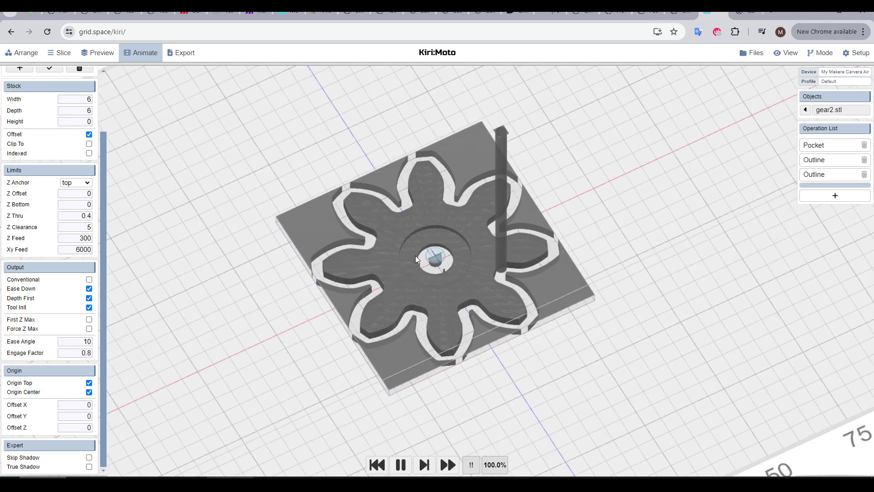
click(89, 392)
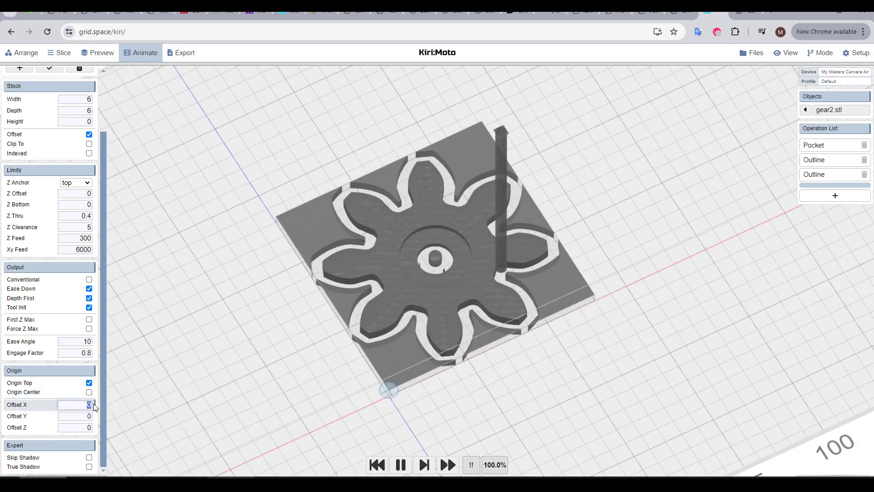
key(Tab)
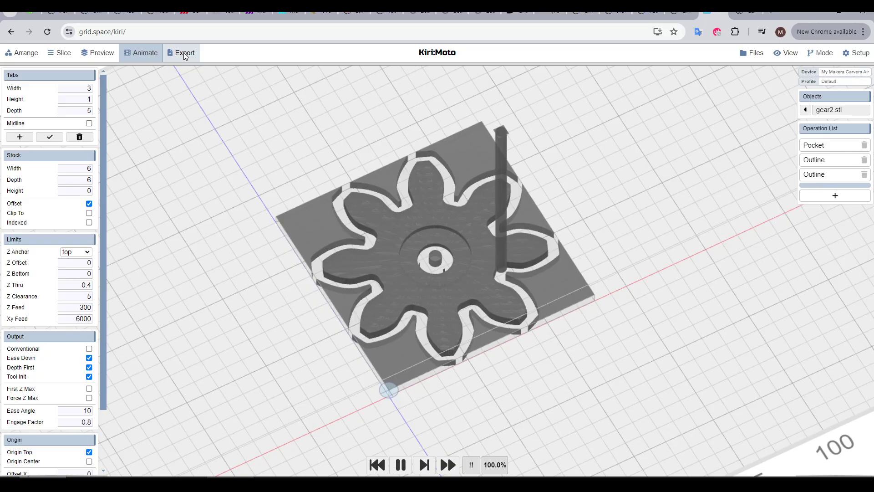
- Export the gear's G-code under the default name gear2-054 and download it
click(183, 54)
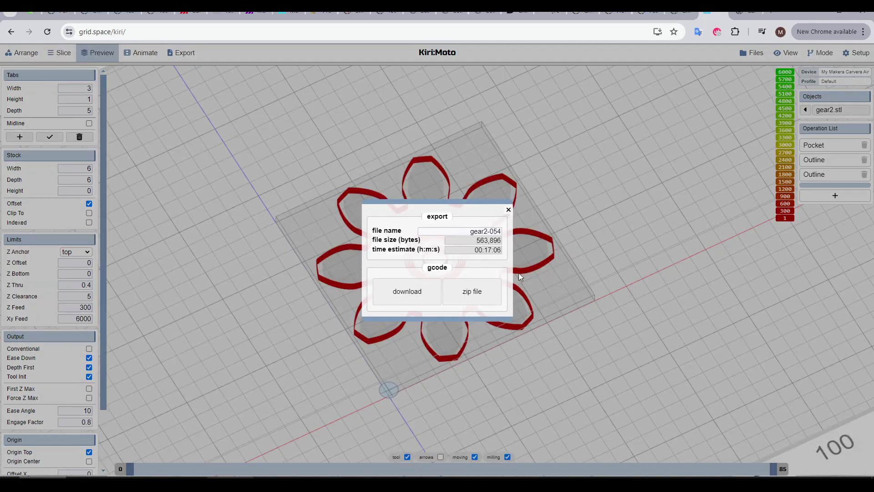
drag(472, 230, 496, 232)
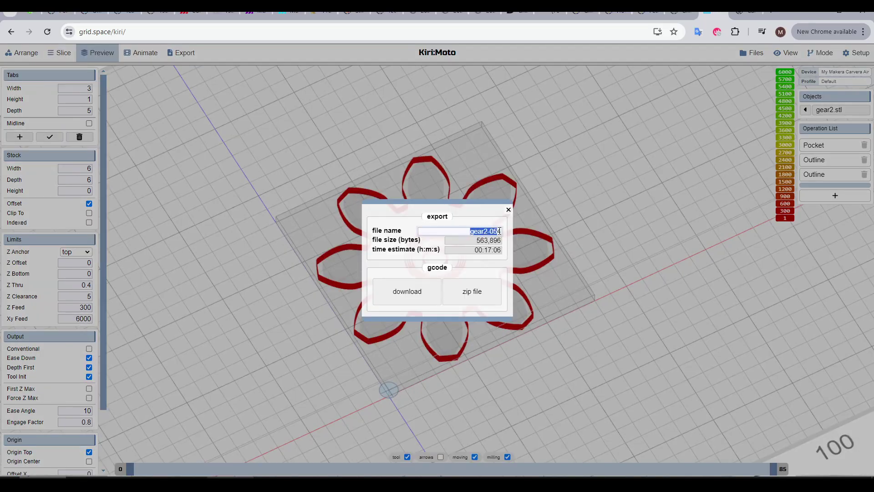
click(413, 263)
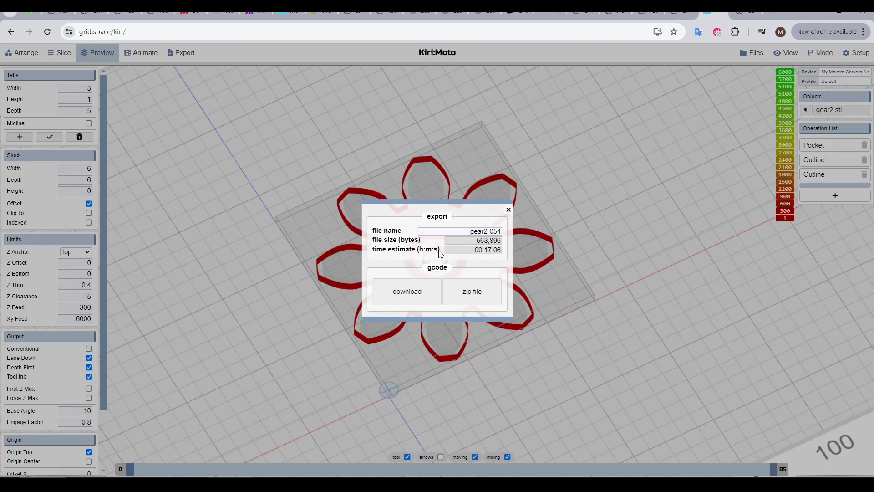
click(414, 296)
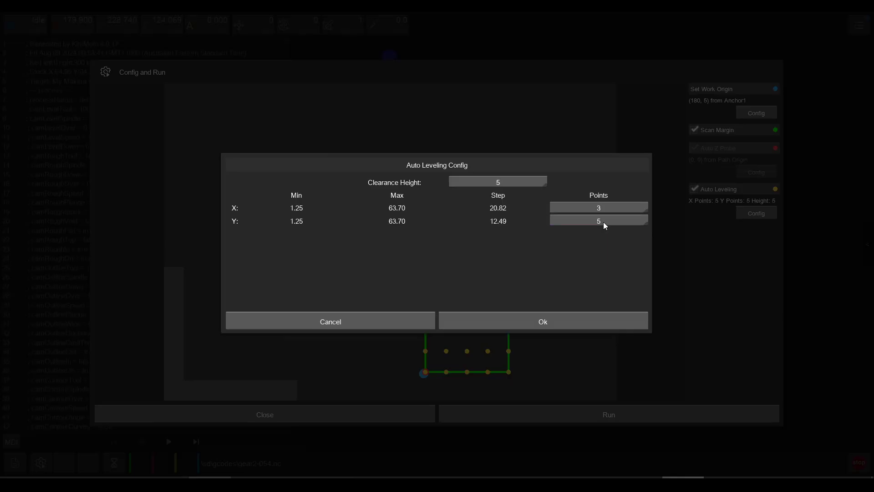
- Set auto leveling Y points to 3 and confirm the configuration
click(604, 221)
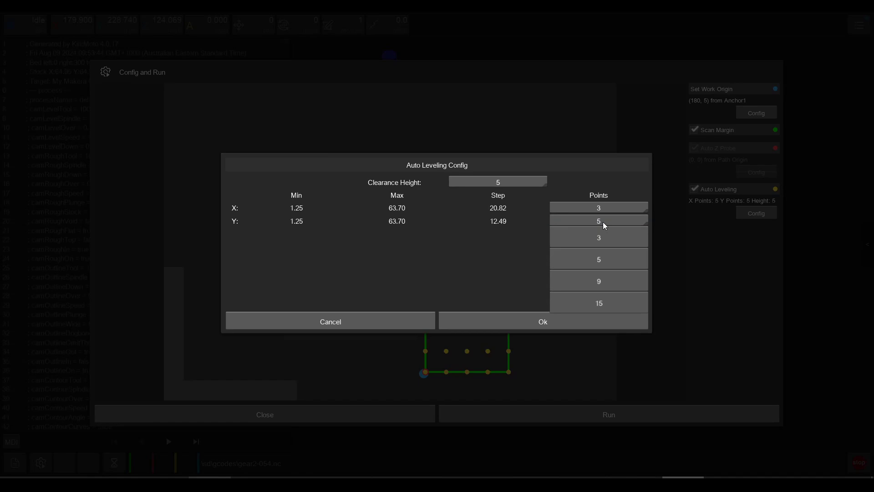
click(599, 238)
click(543, 319)
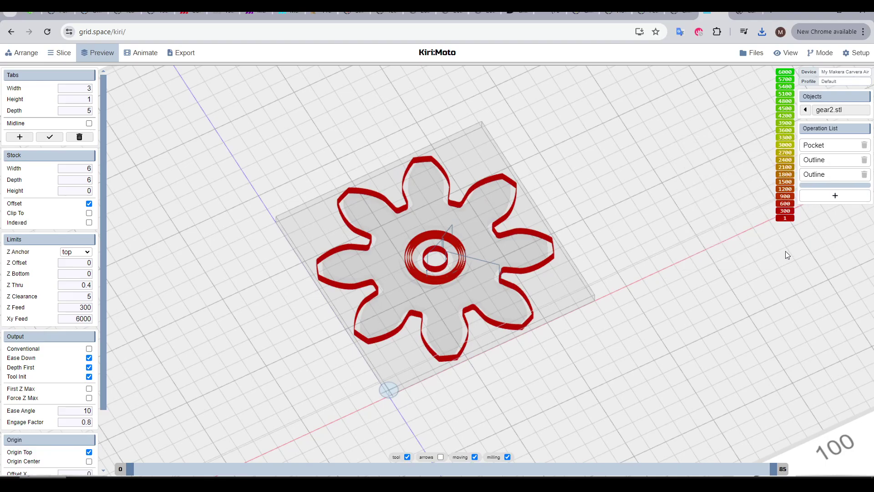
- Save the gear job's current settings as a profile named 'alloy gear'
mouse_move(838, 52)
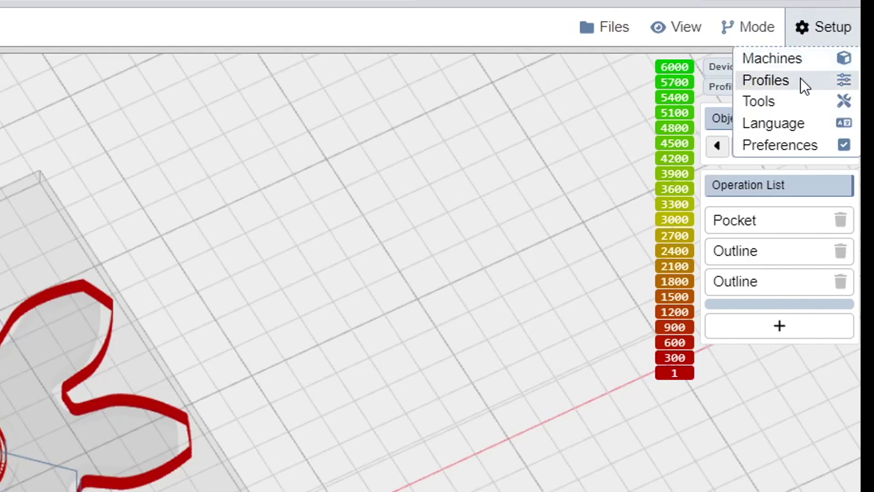
click(801, 81)
text(alloy gear)
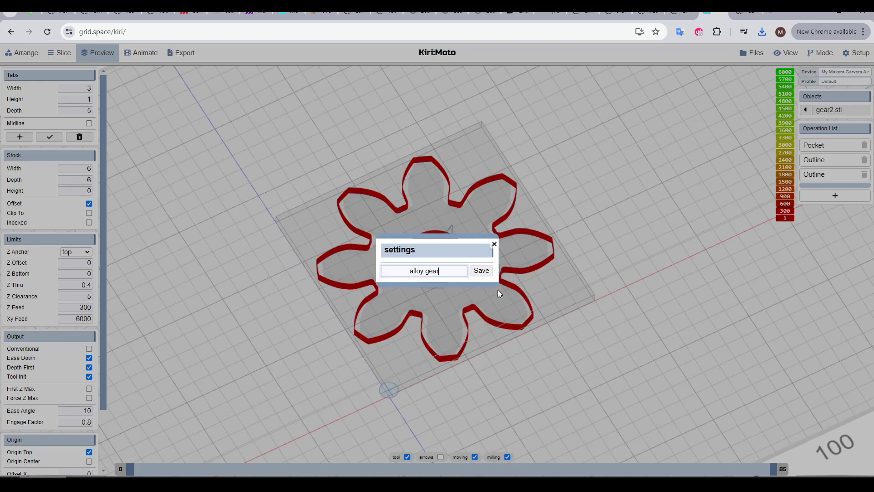
click(483, 273)
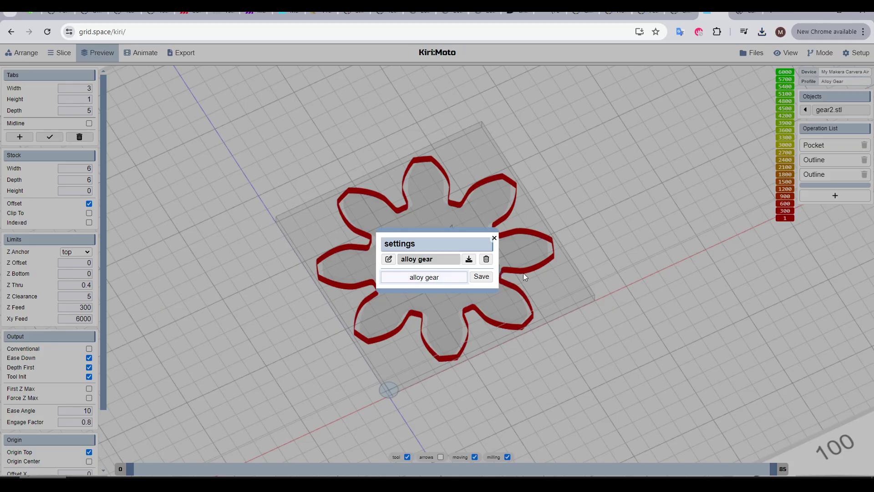
drag(523, 272, 580, 358)
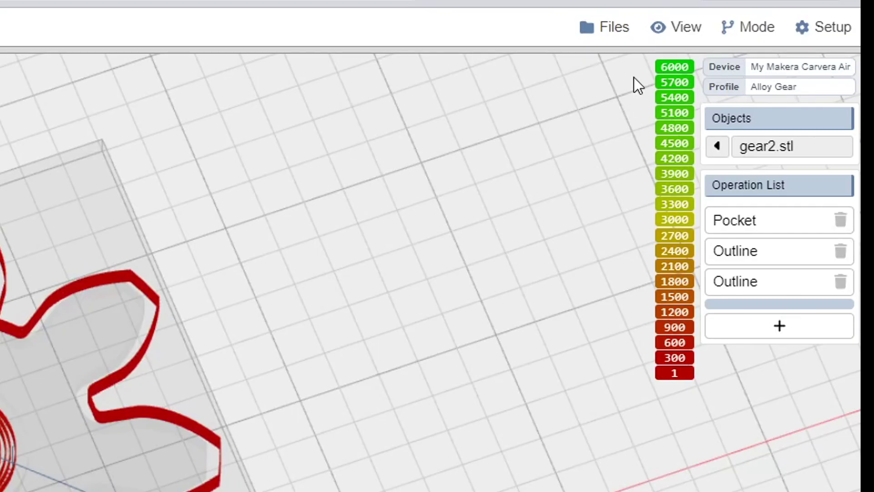
- Export the workspace, devices and settings as the backup 'workspace_gear2'
click(592, 25)
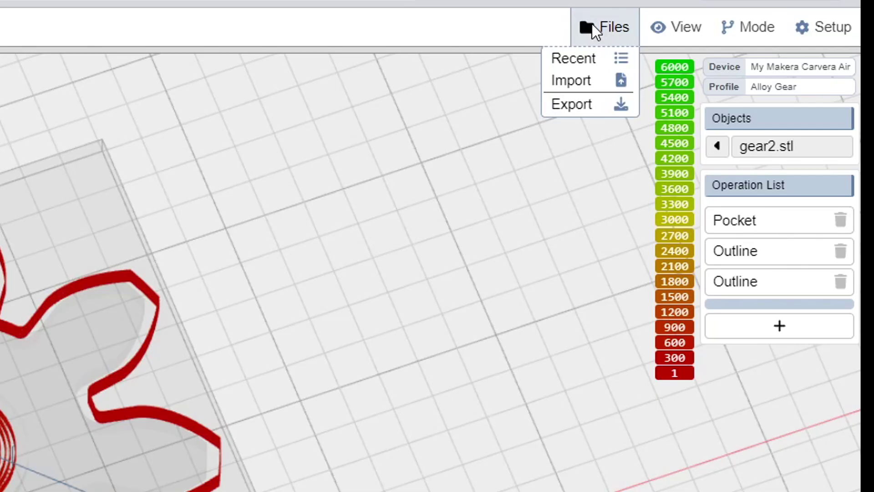
click(594, 104)
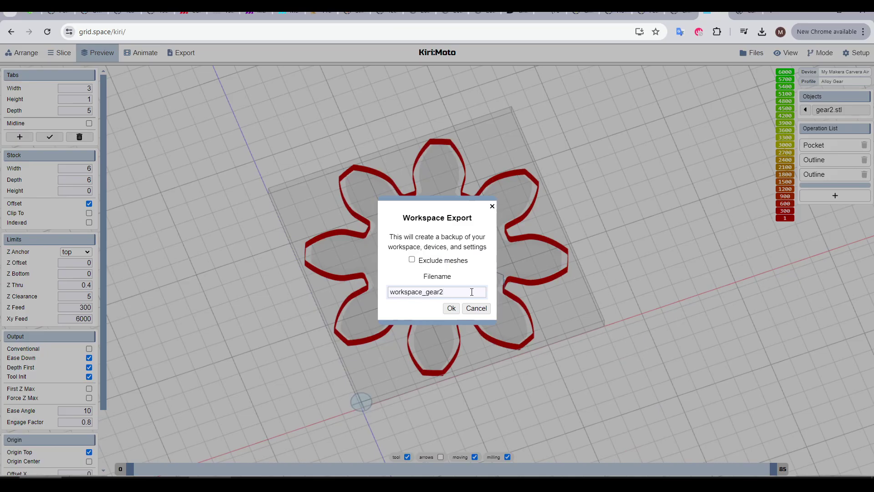
click(453, 309)
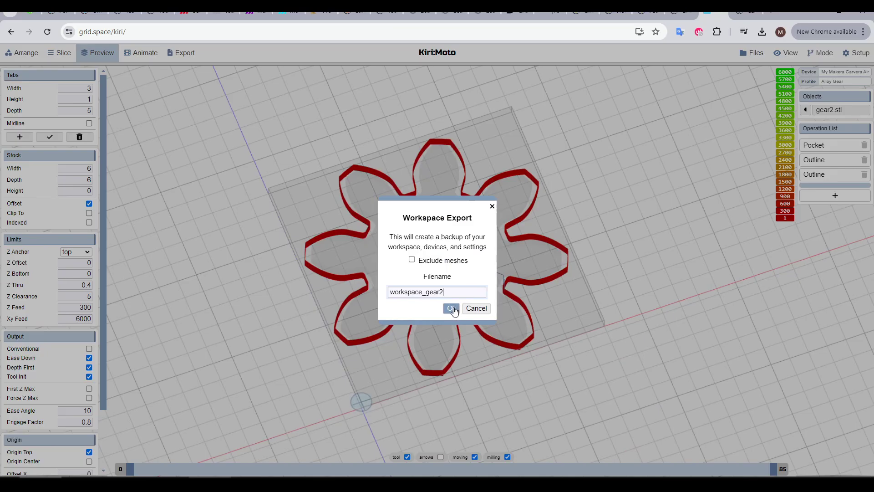